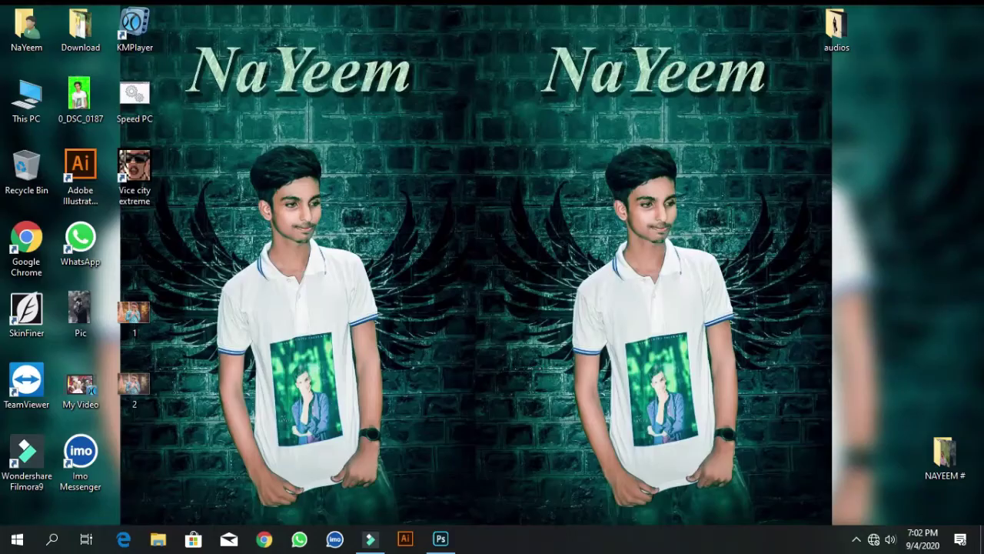
# Step: Refresh the Windows desktop from its context menu
pyautogui.rightClick(498, 197)
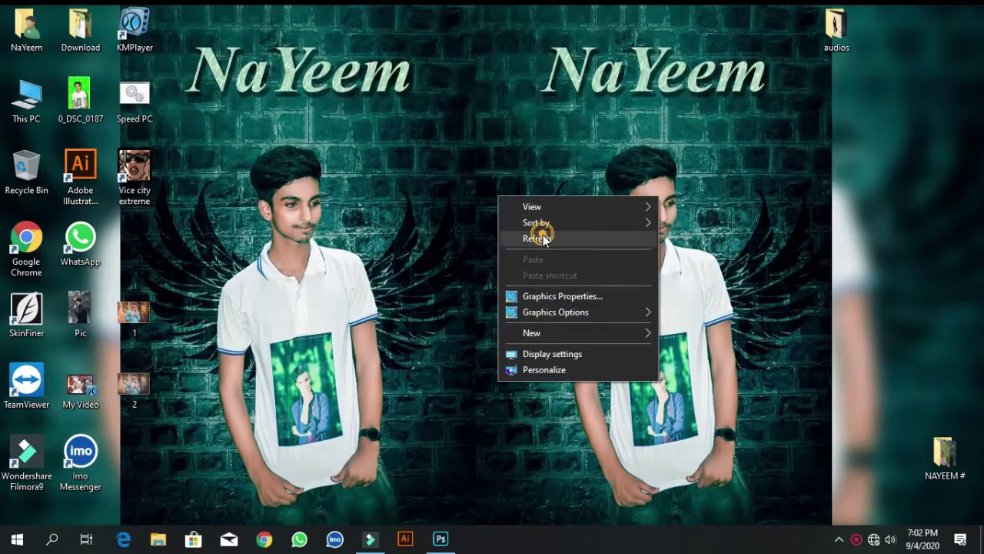
pyautogui.click(543, 232)
pyautogui.rightClick(512, 223)
pyautogui.rightClick(549, 257)
pyautogui.rightClick(582, 301)
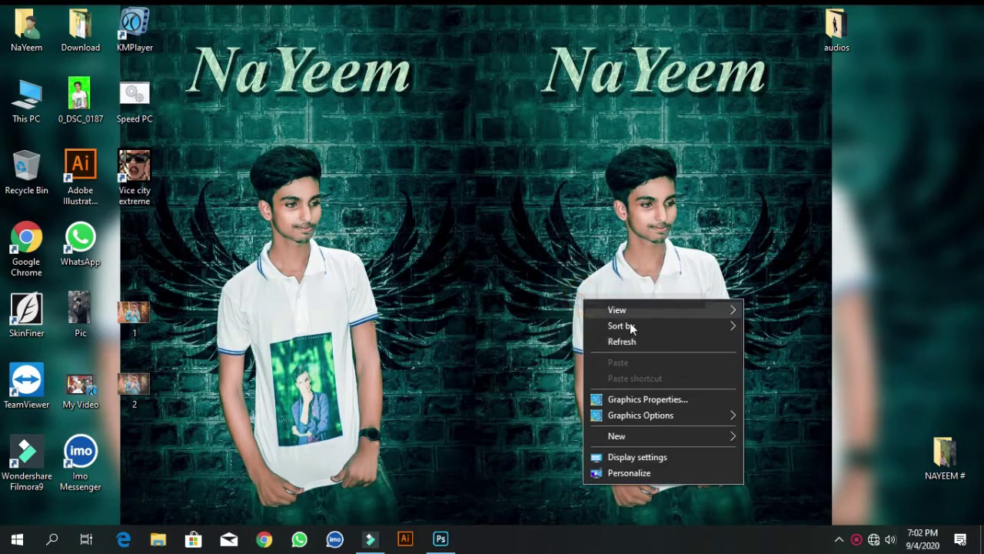
pyautogui.click(645, 342)
# Step: Open NAYEEM # > Creamy & Dark Moody and drag _NCS0941 toward Photoshop
pyautogui.doubleClick(831, 24)
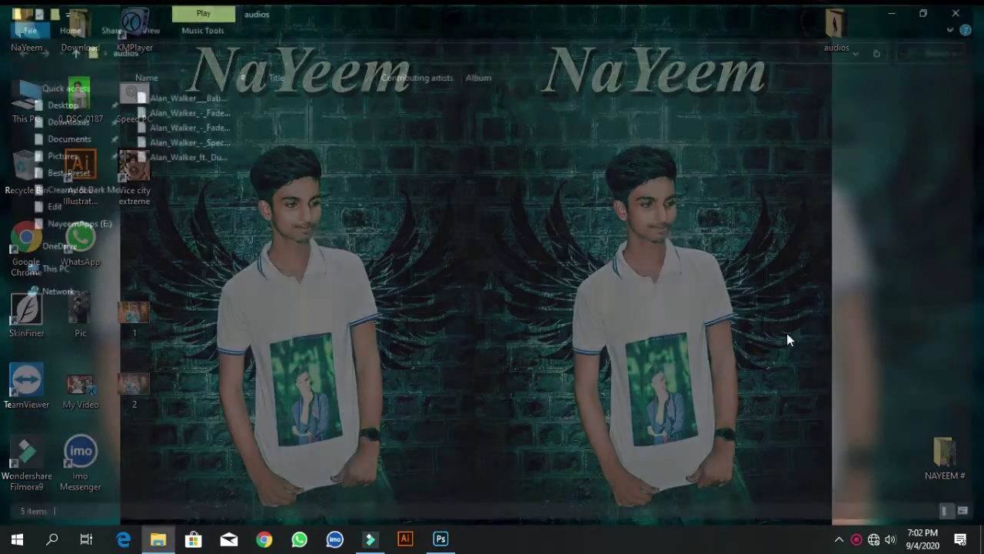
pyautogui.click(966, 8)
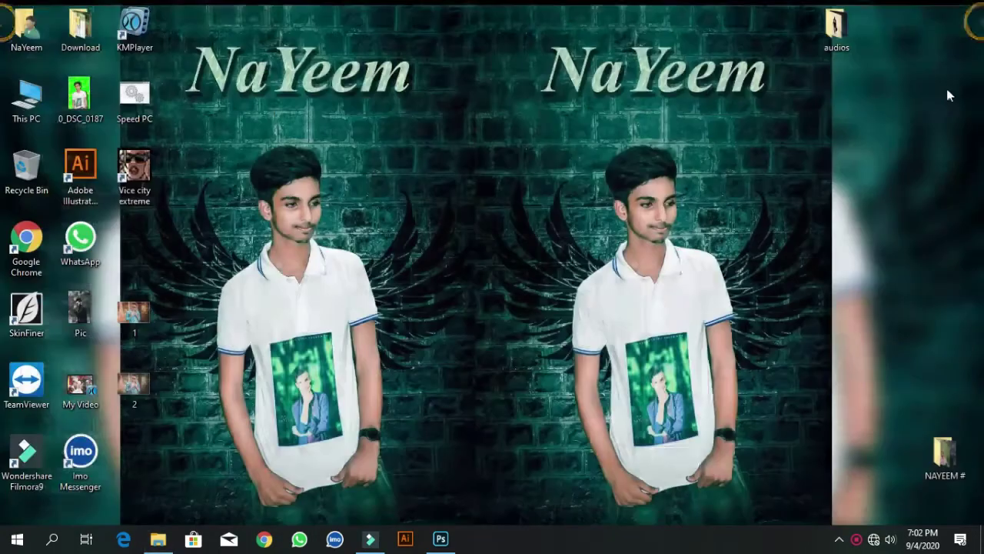
pyautogui.doubleClick(943, 454)
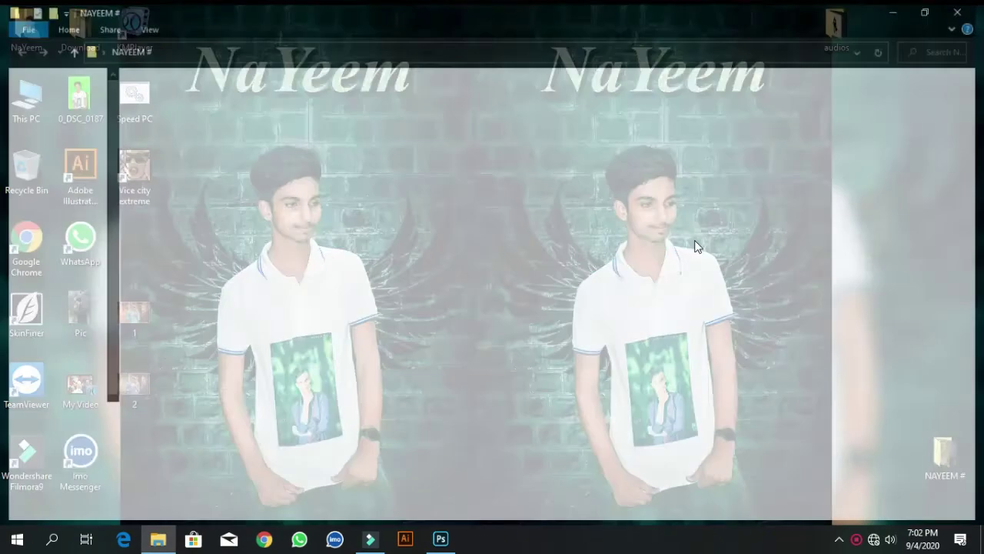
pyautogui.doubleClick(243, 117)
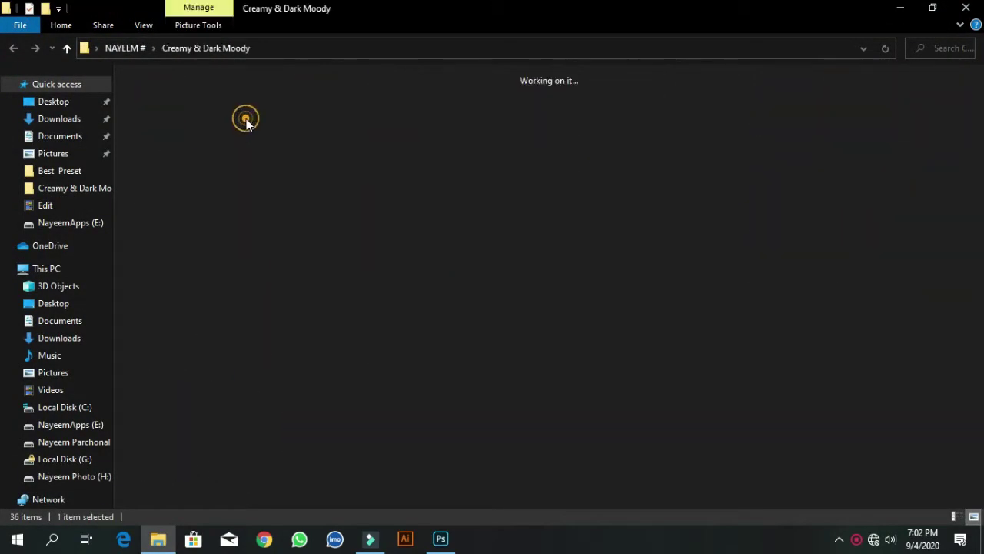
pyautogui.moveTo(166, 115); pyautogui.dragTo(443, 548)
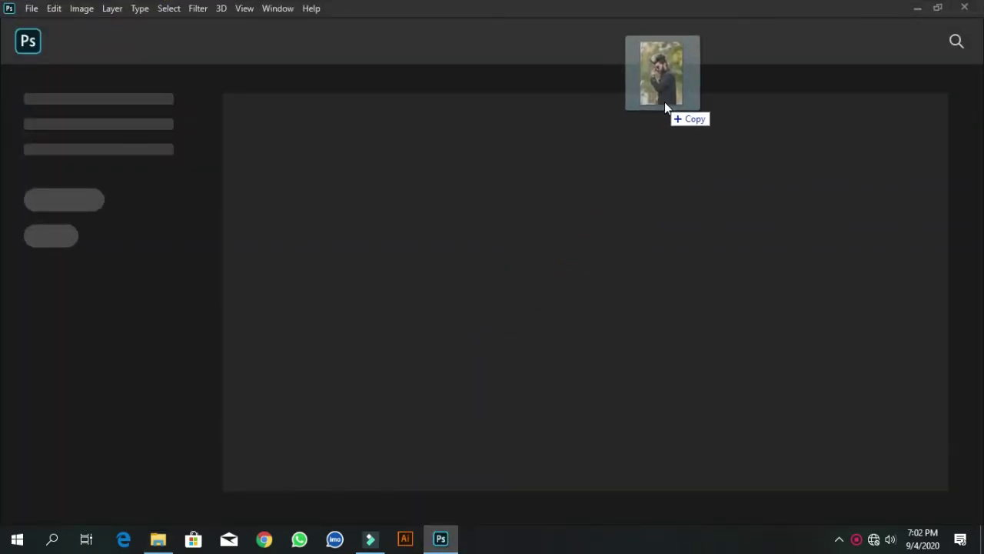
# Step: Open _NCS0941.jpg, zoom in on the face, and duplicate the Background layer
pyautogui.moveTo(443, 549); pyautogui.dragTo(673, 90)
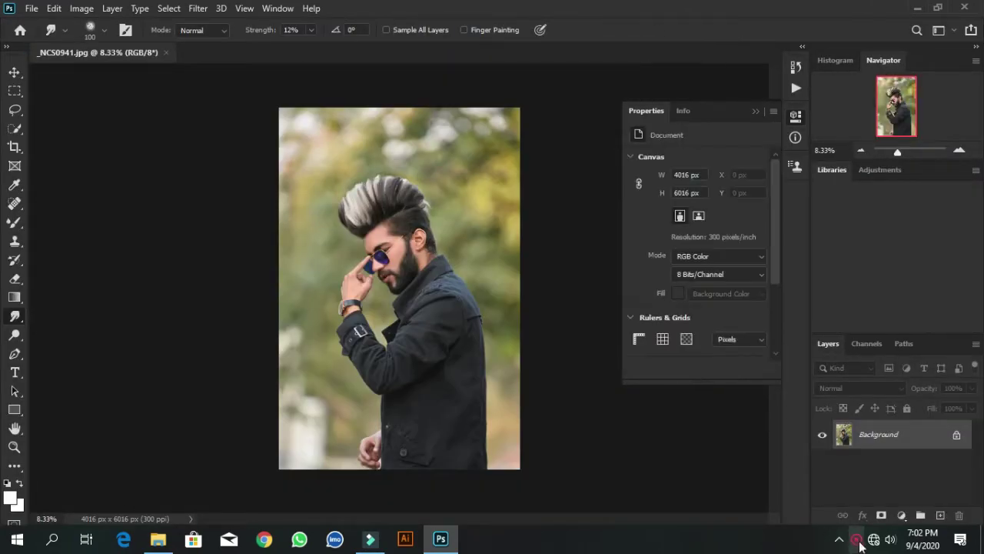
pyautogui.rightClick(858, 538)
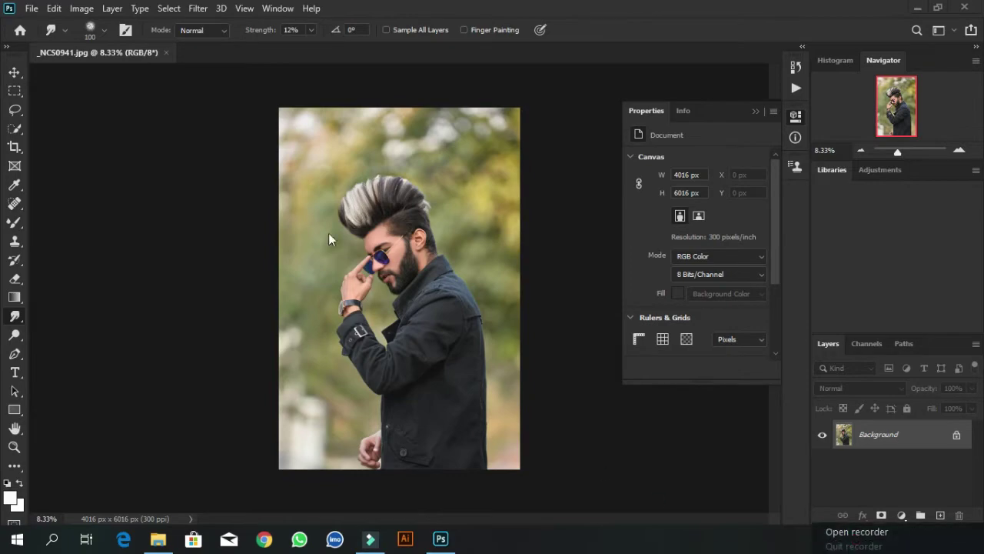
pyautogui.moveTo(427, 251)
pyautogui.mouseDown()
pyautogui.moveTo(488, 314)
pyautogui.moveTo(423, 330)
pyautogui.moveTo(497, 340)
pyautogui.moveTo(419, 346)
pyautogui.moveTo(453, 358)
pyautogui.moveTo(426, 335)
pyautogui.mouseUp()
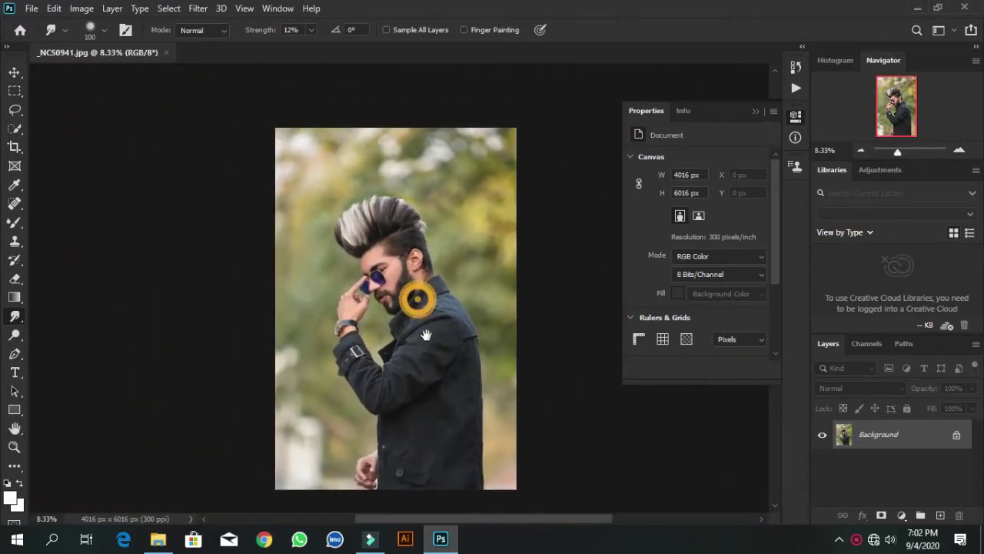
pyautogui.scroll(3, 426, 334)
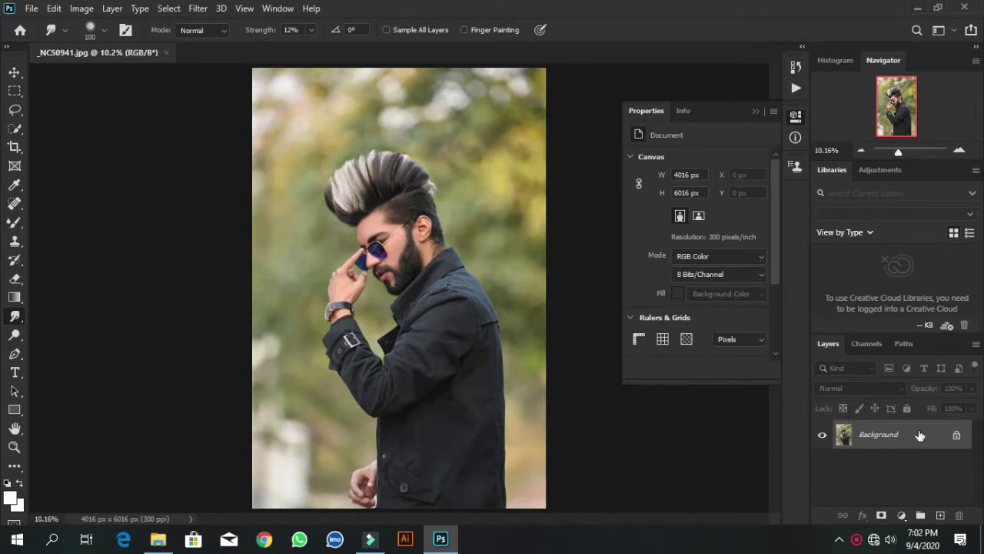
pyautogui.moveTo(920, 435); pyautogui.dragTo(940, 515)
# Step: Select the Smudge tool with the Smoothing Smudge Brush preset at 18% strength
pyautogui.moveTo(411, 280); pyautogui.dragTo(384, 254)
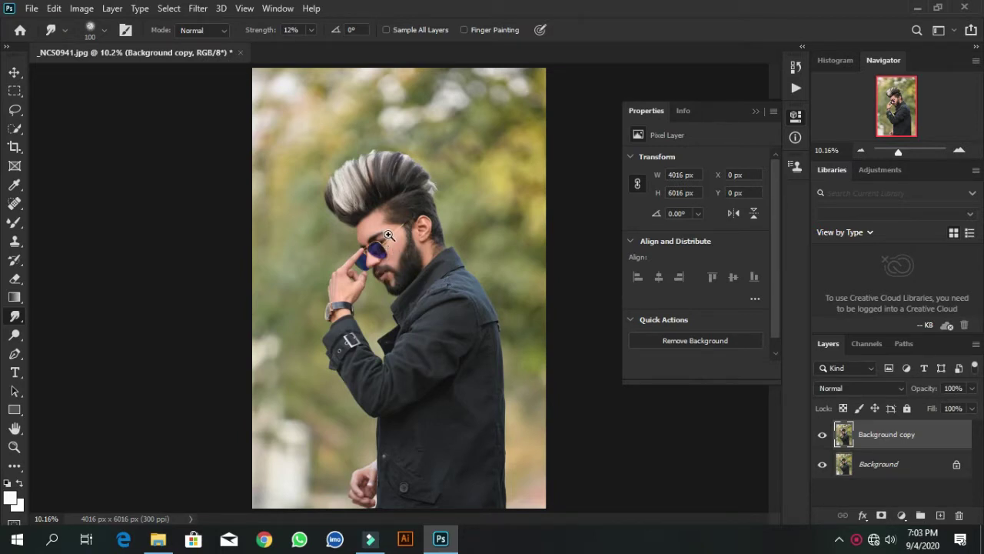
pyautogui.scroll(3, 389, 234)
pyautogui.scroll(2, 448, 279)
pyautogui.scroll(1, 442, 292)
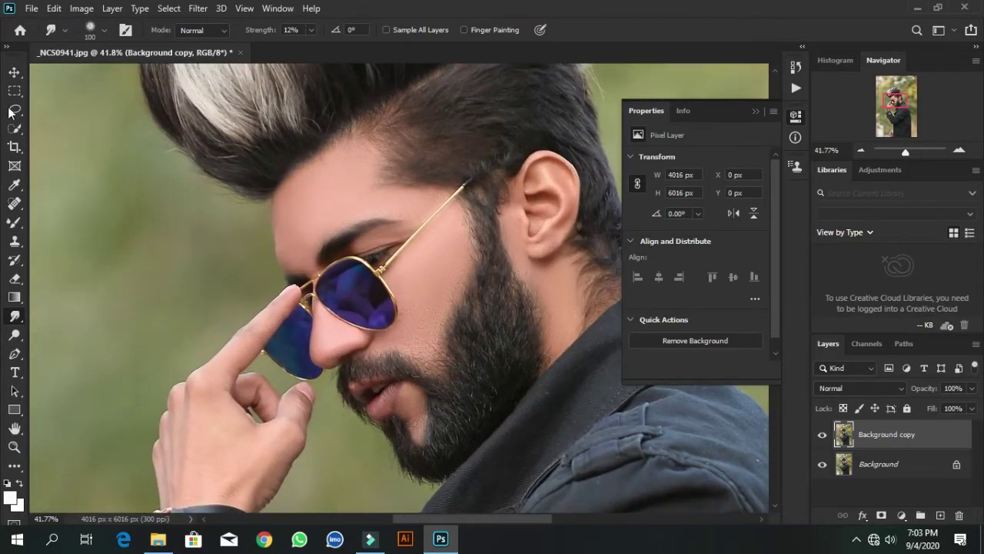
pyautogui.click(15, 73)
pyautogui.click(15, 316)
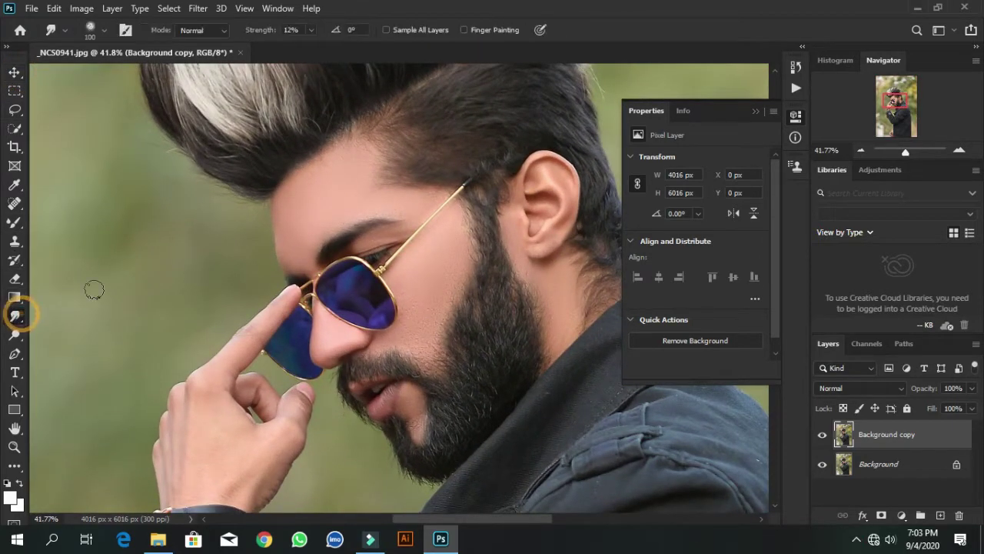
pyautogui.rightClick(219, 257)
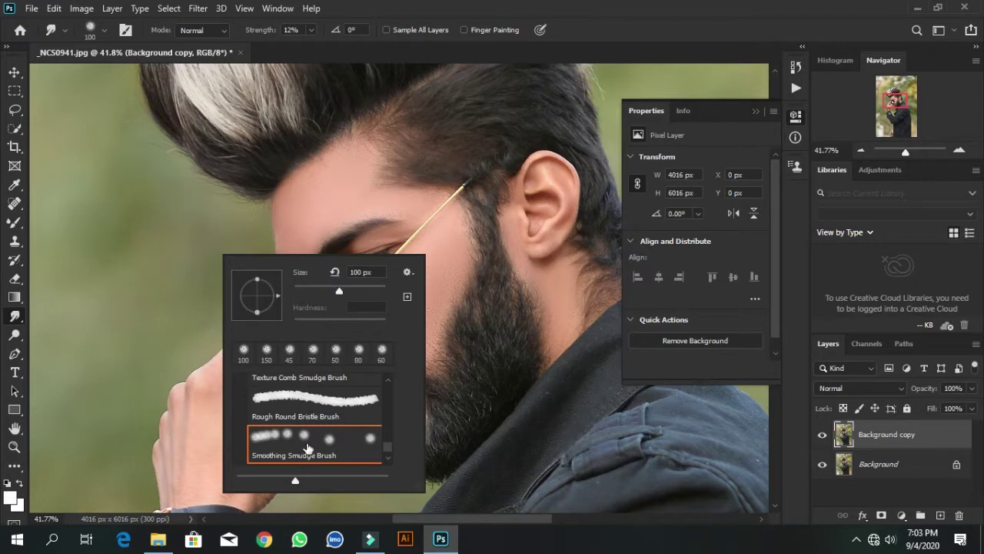
pyautogui.doubleClick(308, 448)
pyautogui.scroll(1, 349, 325)
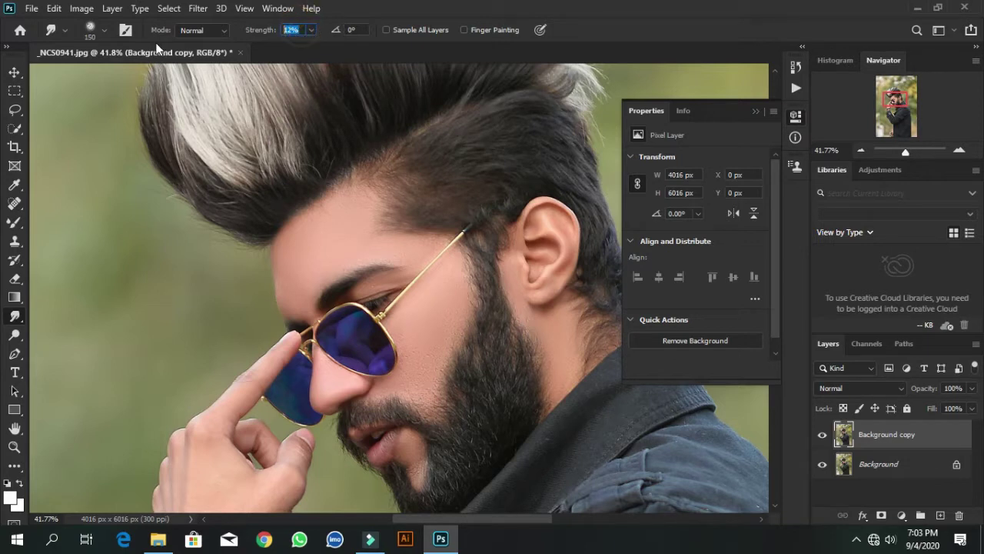
pyautogui.write('1')
# Step: Smudge-smooth the cheek, the skin along the nose, and from lower lip to chin
pyautogui.moveTo(416, 378); pyautogui.dragTo(424, 402)
pyautogui.moveTo(320, 362); pyautogui.dragTo(329, 400)
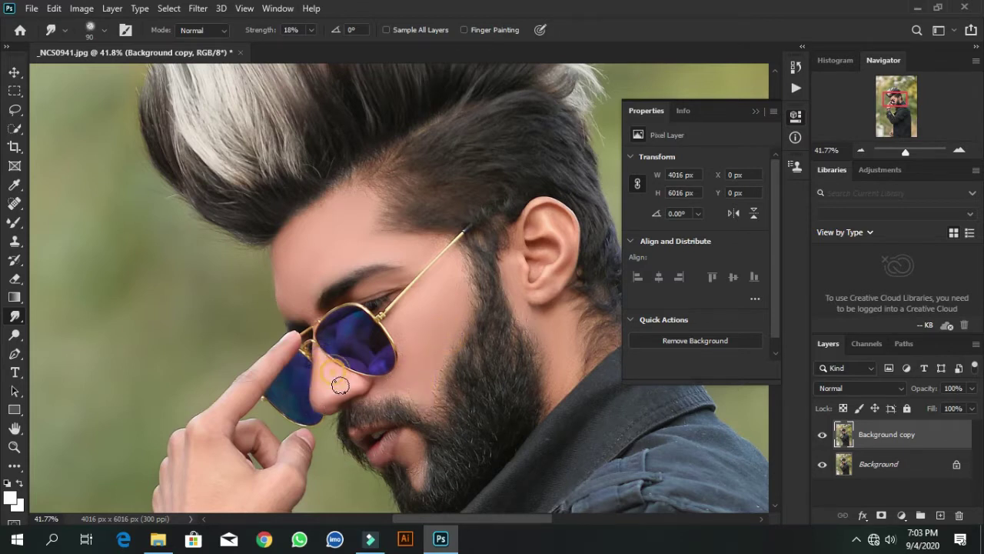
pyautogui.scroll(-1, 354, 403)
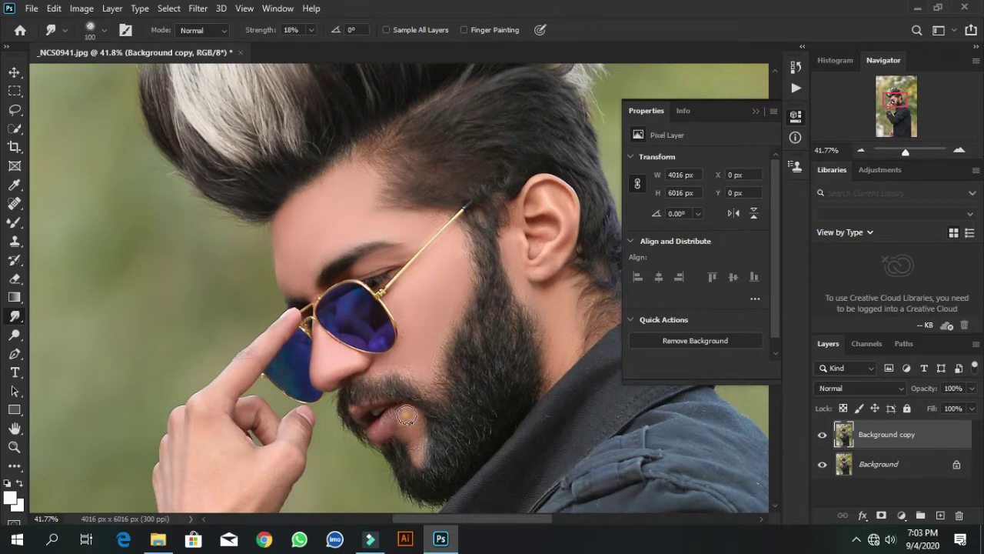
pyautogui.moveTo(406, 416); pyautogui.dragTo(416, 455)
# Step: Shrink the brush to 70 and smooth the skin along the ear's front edge
pyautogui.scroll(3, 507, 254)
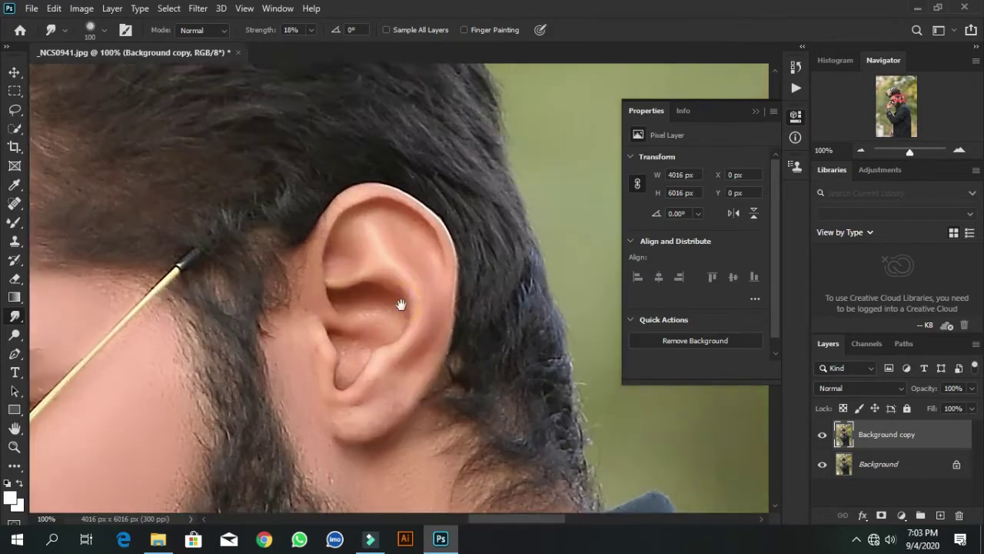
pyautogui.moveTo(400, 304); pyautogui.dragTo(419, 244)
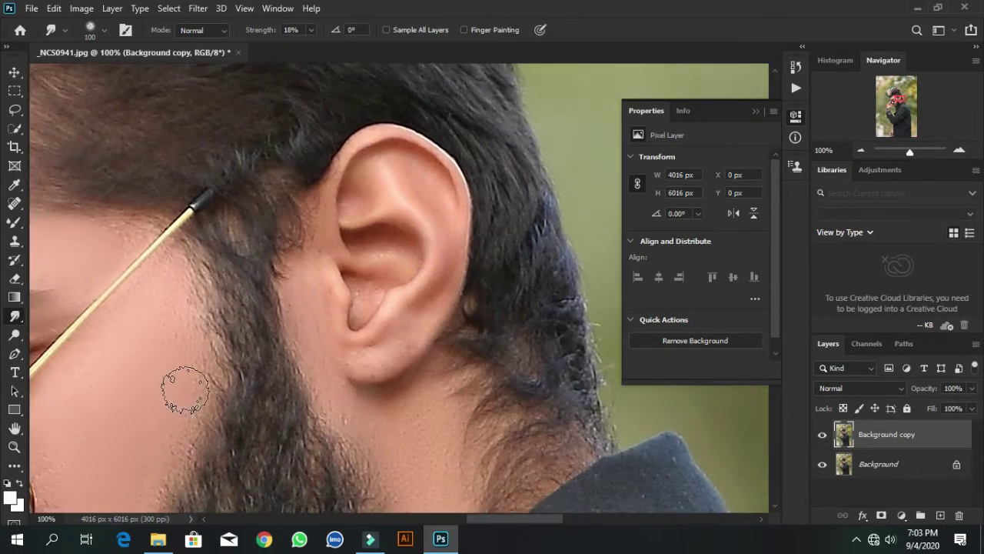
pyautogui.press('[')
pyautogui.press('[')
pyautogui.press('[')
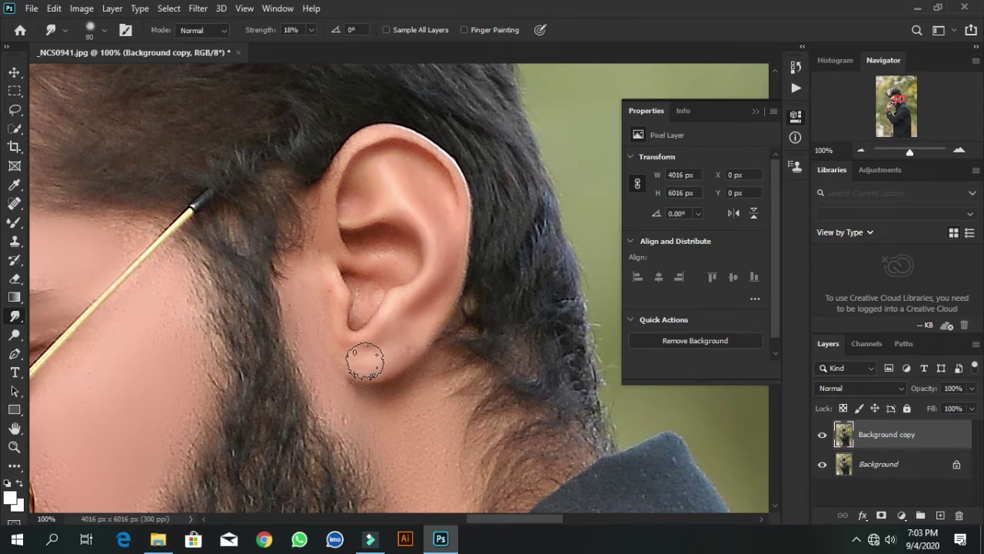
pyautogui.press('[')
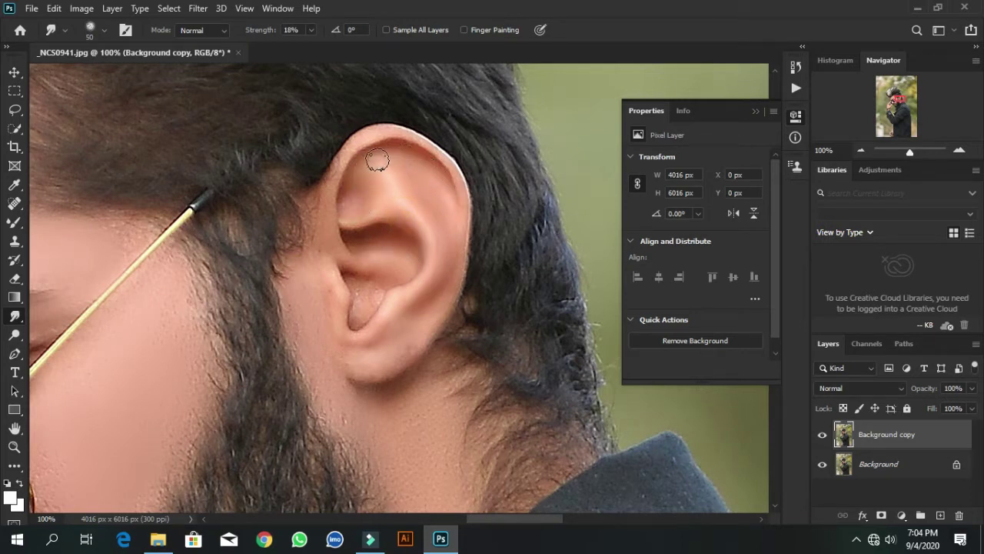
pyautogui.moveTo(332, 224)
pyautogui.mouseDown()
pyautogui.moveTo(351, 156)
pyautogui.moveTo(442, 315)
pyautogui.moveTo(366, 371)
pyautogui.mouseUp()
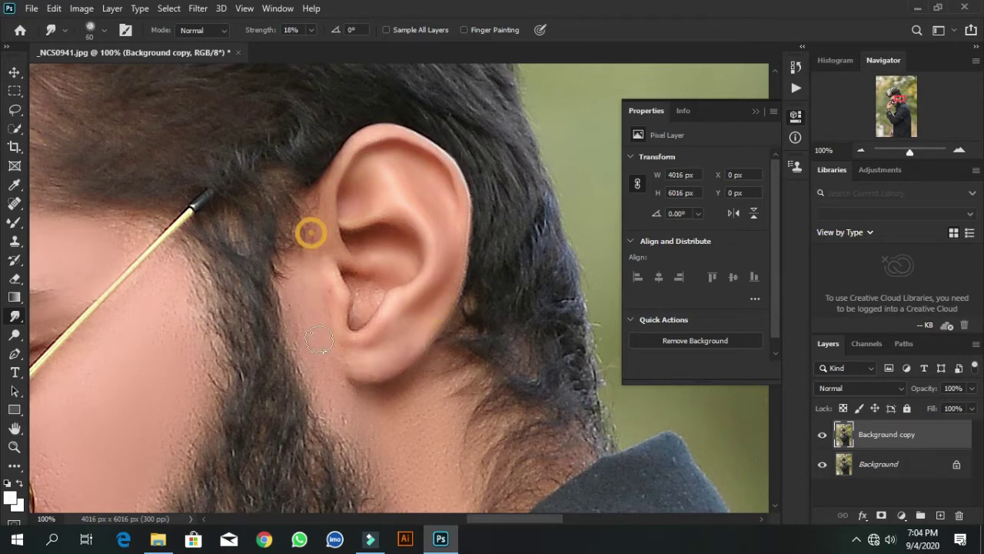
# Step: Smooth the neck skin below the ear, then zoom back out
pyautogui.scroll(-3, 311, 261)
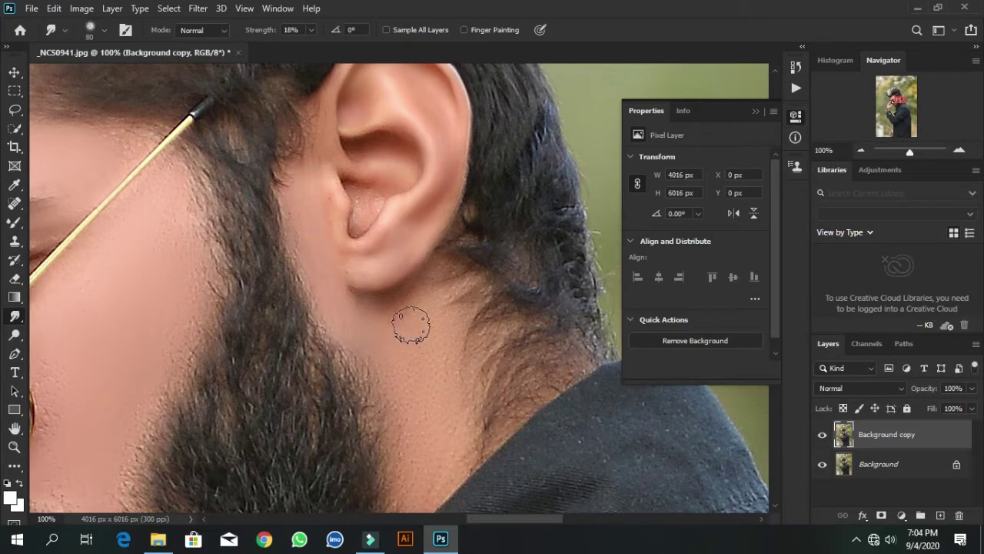
pyautogui.scroll(-1, 400, 369)
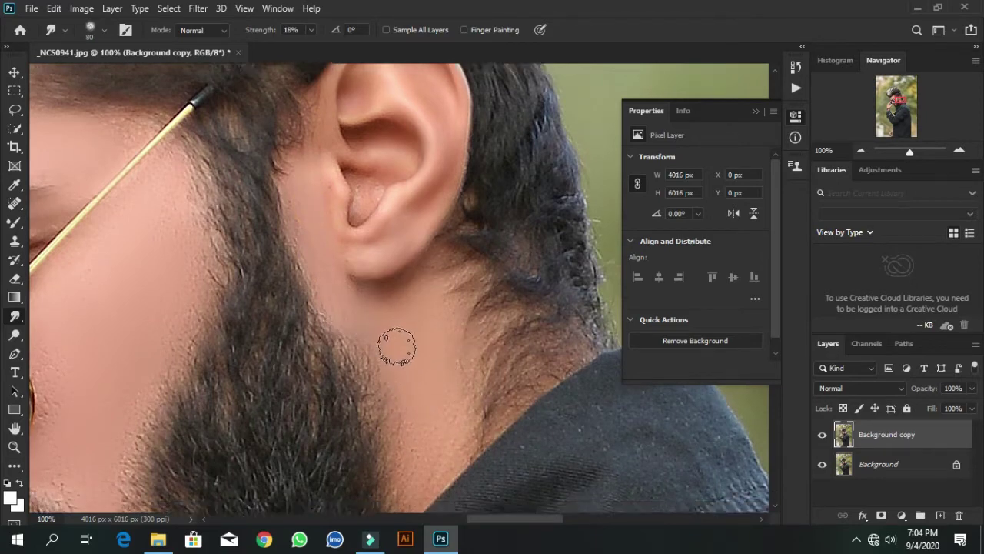
pyautogui.scroll(-1, 395, 345)
pyautogui.moveTo(390, 250); pyautogui.dragTo(425, 390)
pyautogui.scroll(-2, 431, 387)
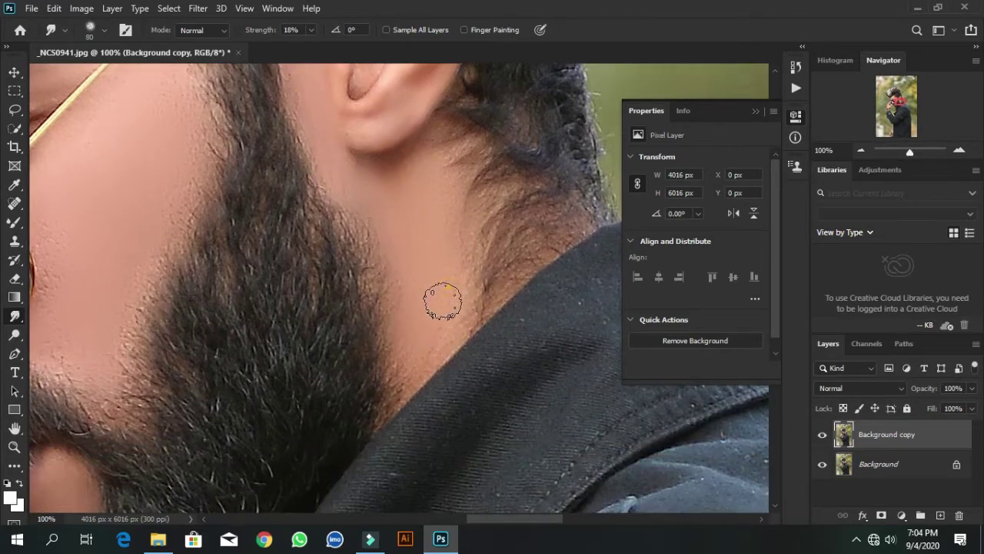
pyautogui.scroll(2, 430, 287)
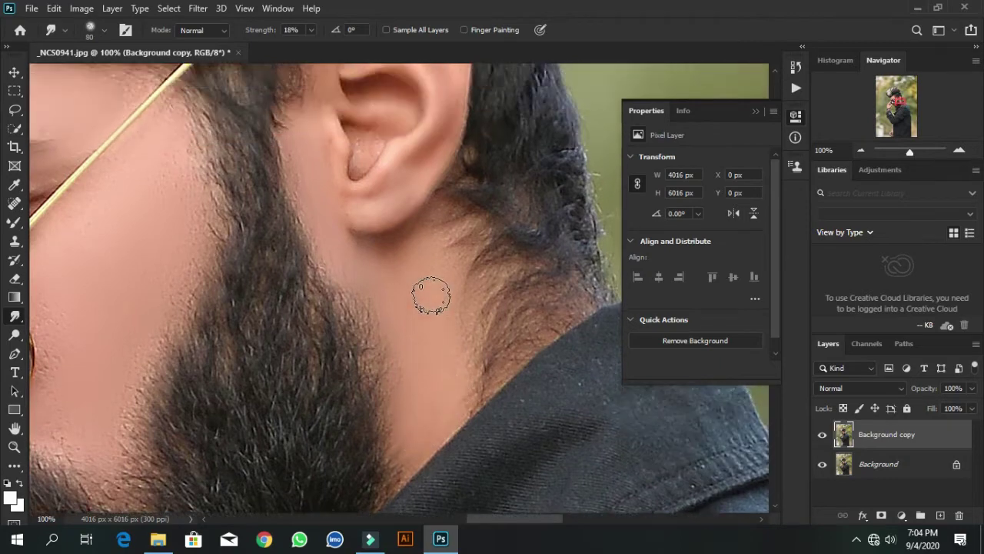
pyautogui.scroll(1, 344, 319)
pyautogui.scroll(-2, 307, 316)
# Step: Set smudge strength to 21%, brush size 70, and smooth the raised finger
pyautogui.scroll(-2, 307, 312)
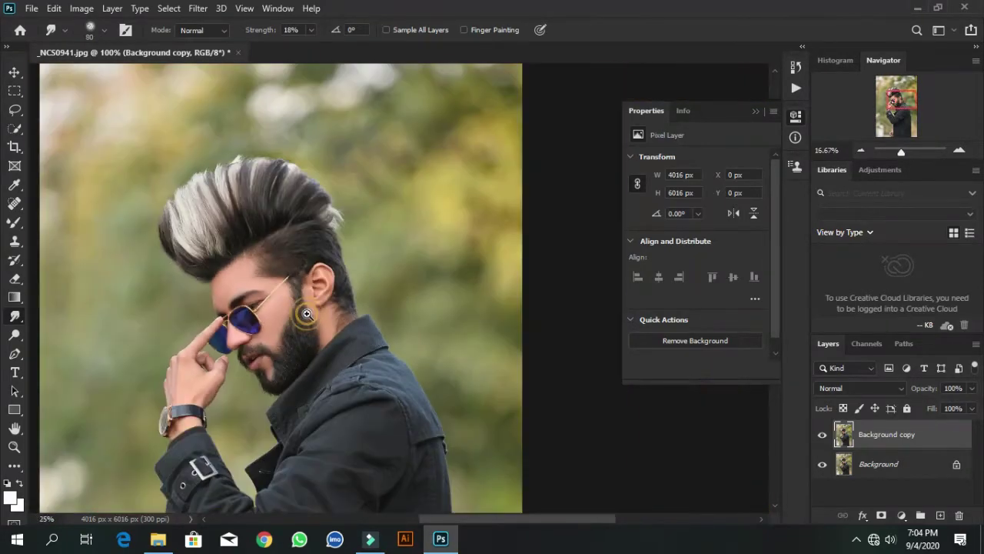
pyautogui.scroll(-1, 307, 312)
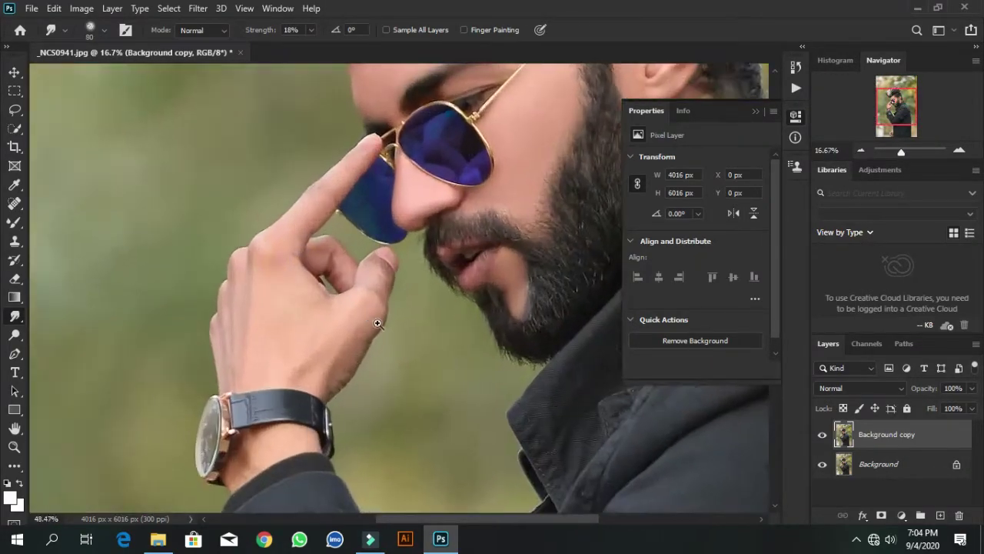
pyautogui.moveTo(323, 272); pyautogui.dragTo(380, 396)
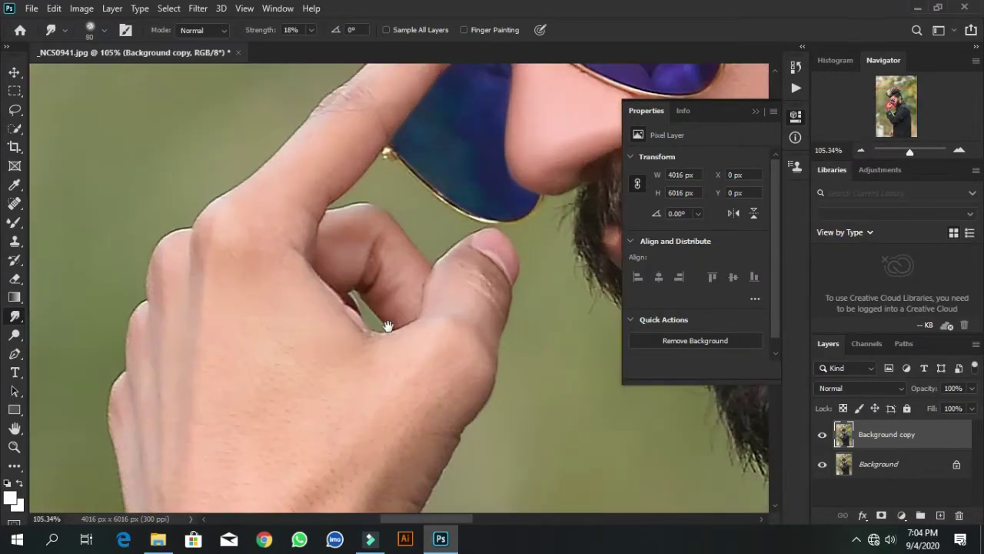
pyautogui.press('[')
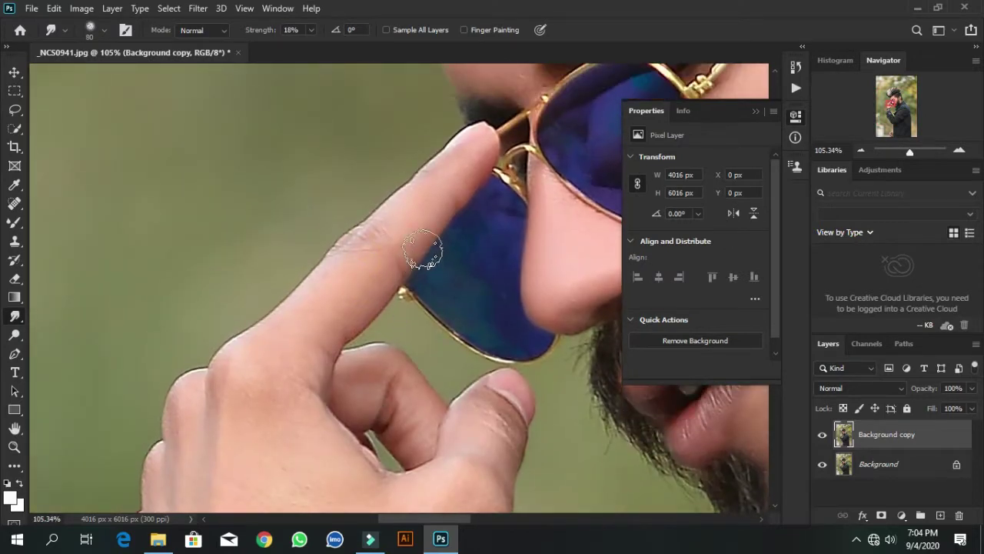
pyautogui.click(300, 29)
pyautogui.write('21')
pyautogui.moveTo(479, 164); pyautogui.dragTo(337, 281)
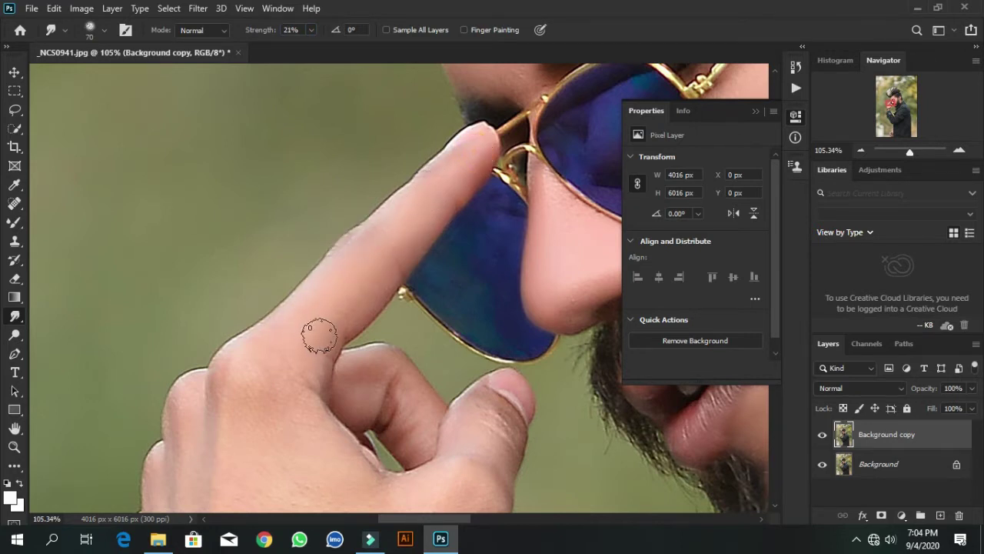
# Step: Smooth the thumb, knuckles and back of the hand with brush sizes 80-100
pyautogui.moveTo(269, 361)
pyautogui.mouseDown()
pyautogui.moveTo(353, 237)
pyautogui.moveTo(323, 290)
pyautogui.mouseUp()
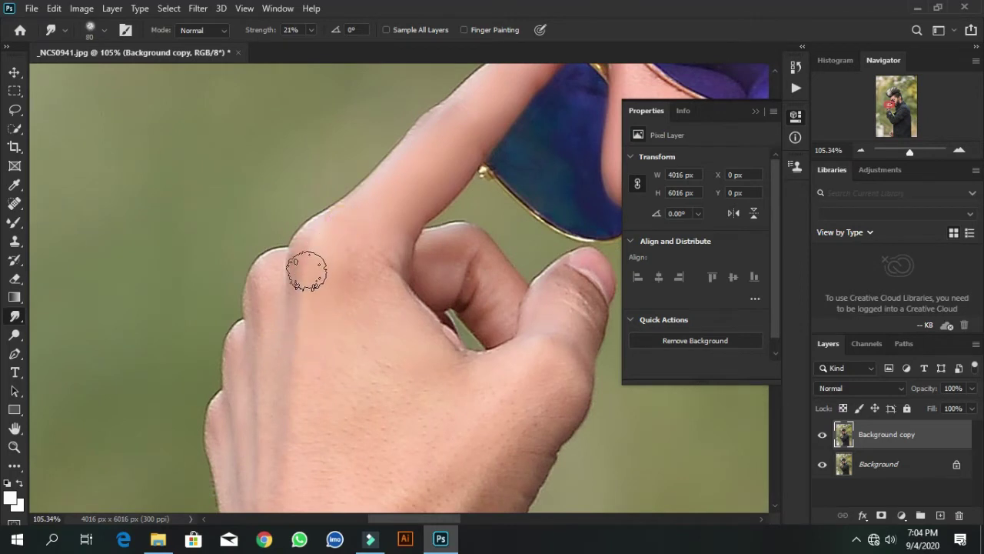
pyautogui.press(']')
pyautogui.press('[')
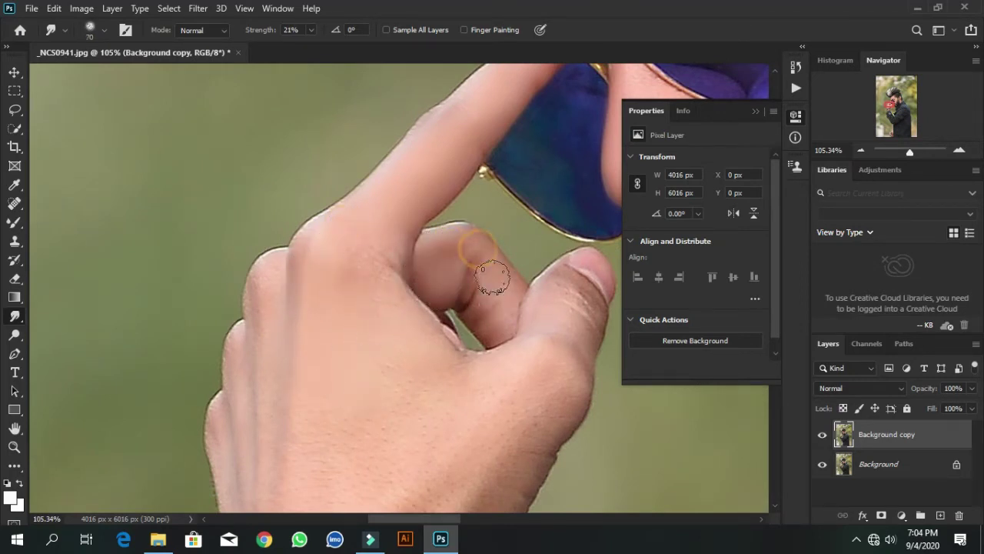
pyautogui.press(']')
pyautogui.moveTo(565, 296); pyautogui.dragTo(567, 396)
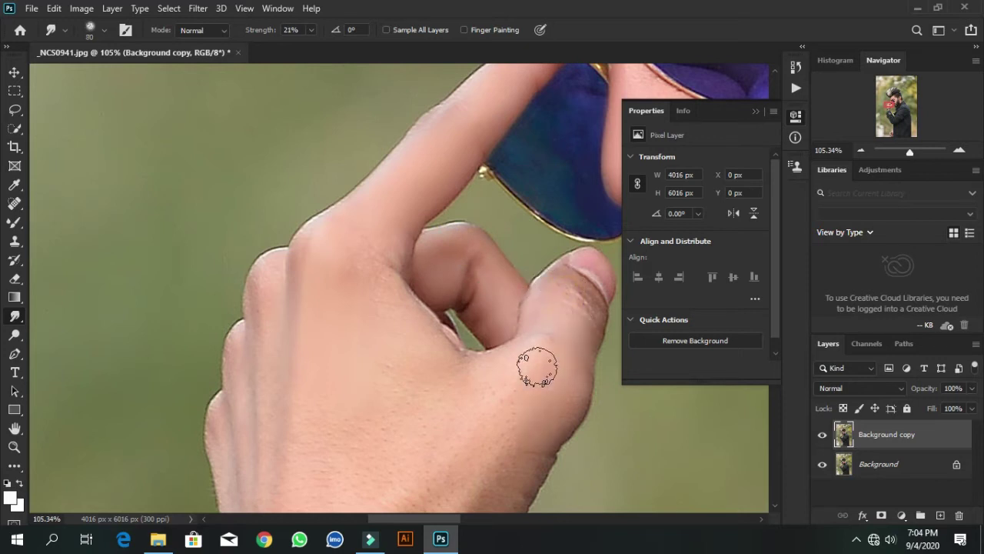
pyautogui.scroll(-2, 492, 408)
pyautogui.press(']')
pyautogui.press(']')
pyautogui.moveTo(525, 325); pyautogui.dragTo(481, 416)
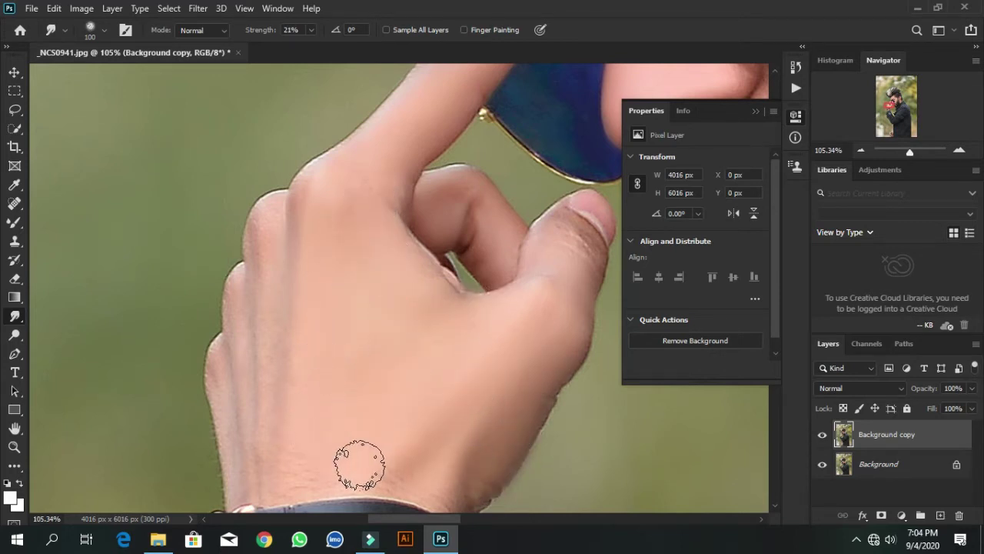
# Step: Smooth the wrist skin beside the watch at brush size 70, then fit the photo
pyautogui.moveTo(391, 392); pyautogui.dragTo(449, 319)
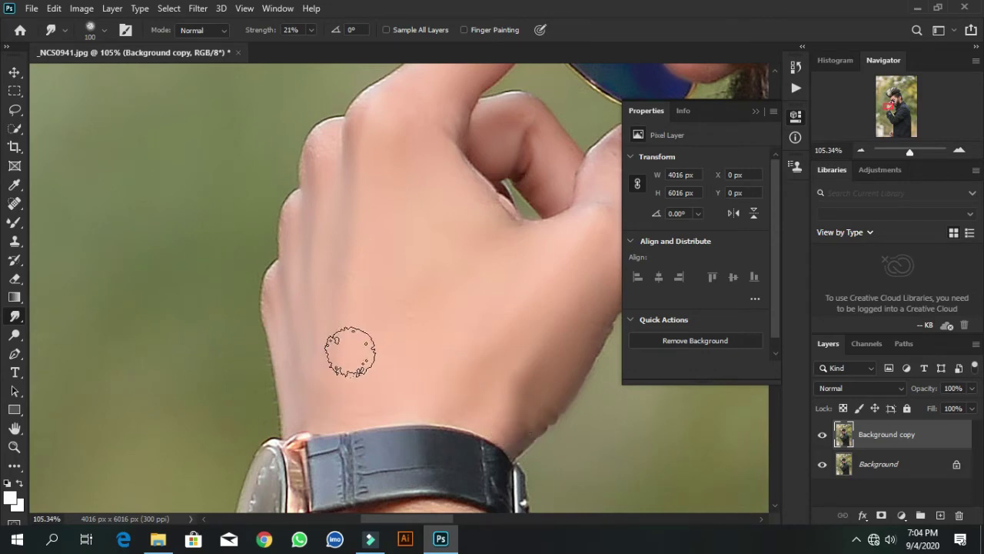
pyautogui.scroll(-5, 358, 395)
pyautogui.scroll(1, 373, 233)
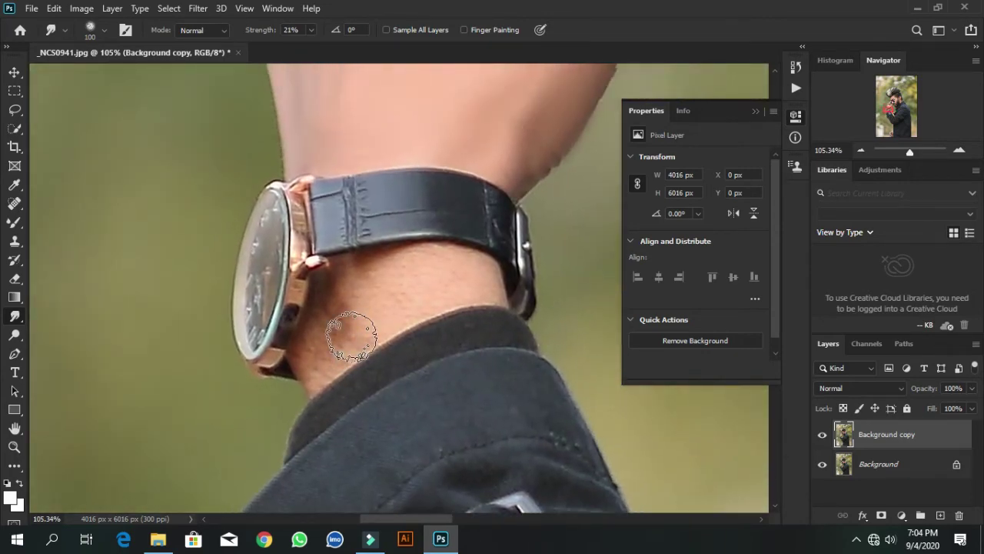
pyautogui.press('[')
pyautogui.press('[')
pyautogui.press('[')
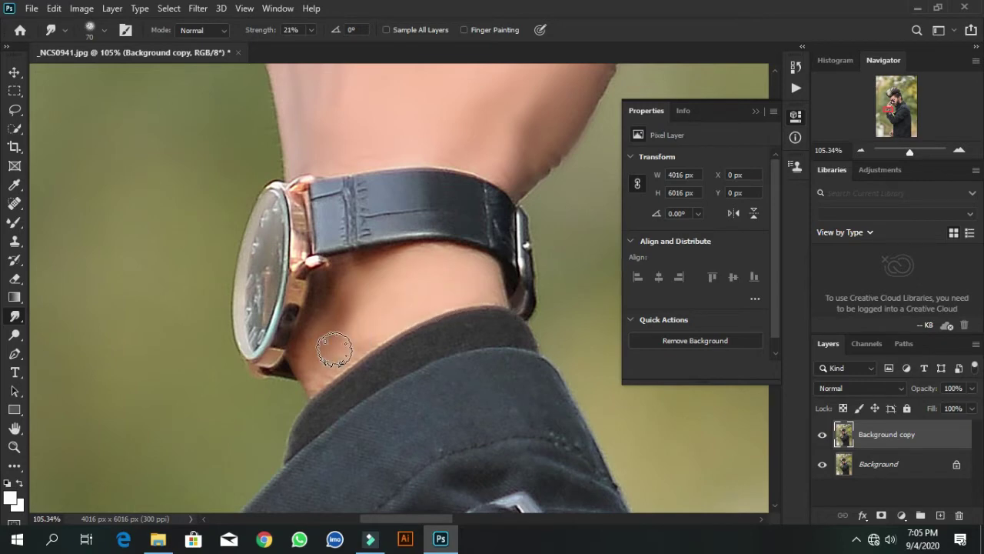
pyautogui.hotkey('ctrl', '0')
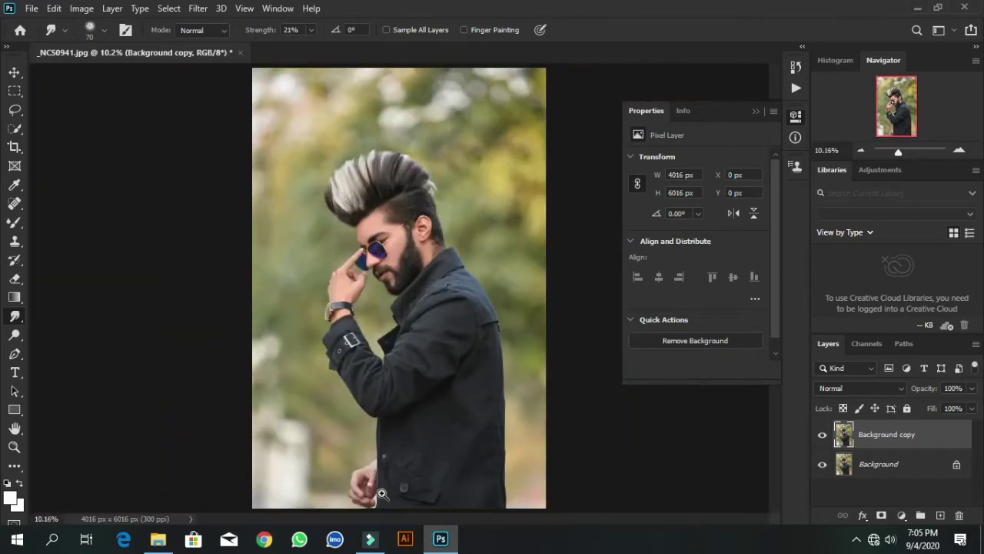
# Step: Smooth the lower hand by the jacket pocket with the brush set to 90
pyautogui.scroll(5, 382, 493)
pyautogui.scroll(3, 382, 493)
pyautogui.scroll(2, 378, 431)
pyautogui.scroll(1, 457, 407)
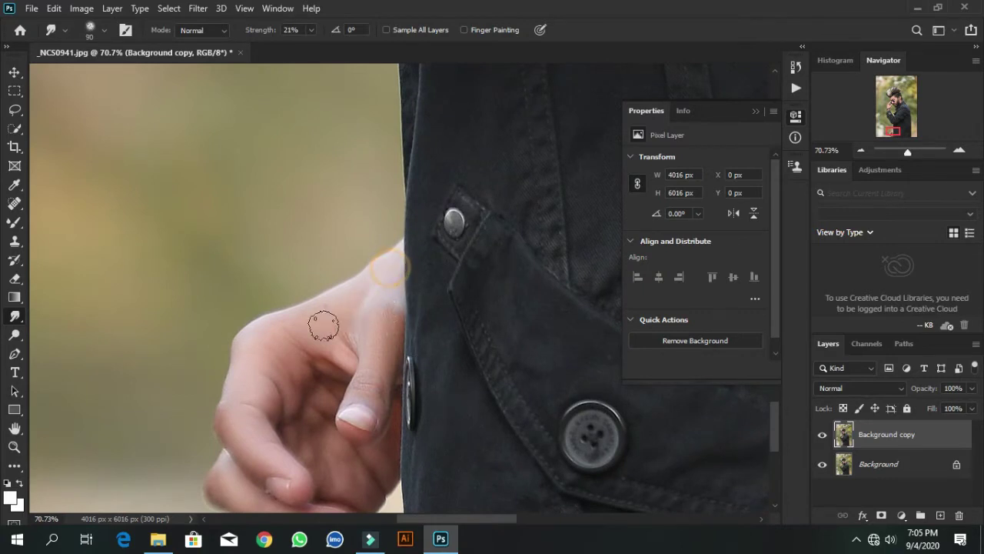
pyautogui.press(']')
pyautogui.press(']')
pyautogui.press('[')
pyautogui.press('[')
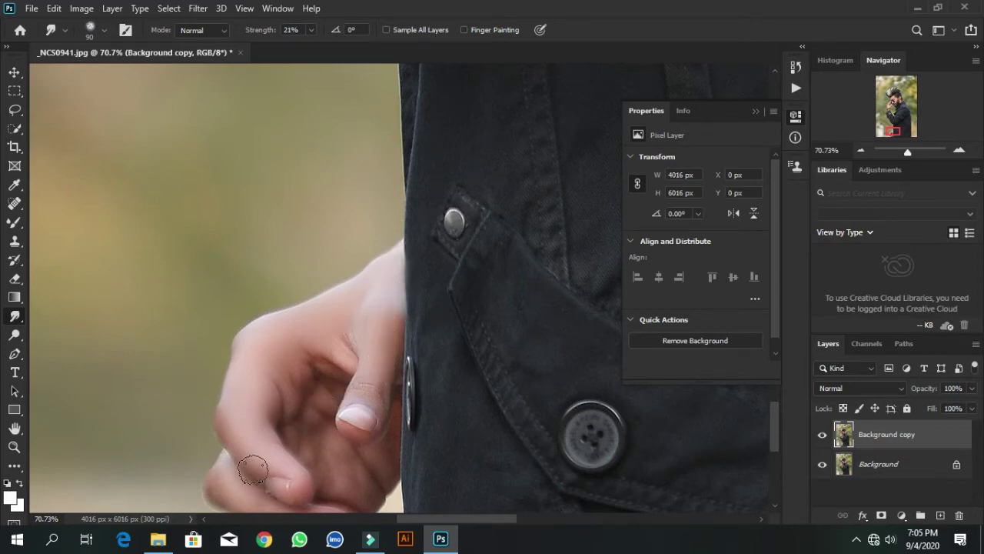
# Step: Compare by hiding the Background copy, then Merge Visible into one Background layer
pyautogui.hotkey('ctrl', '0')
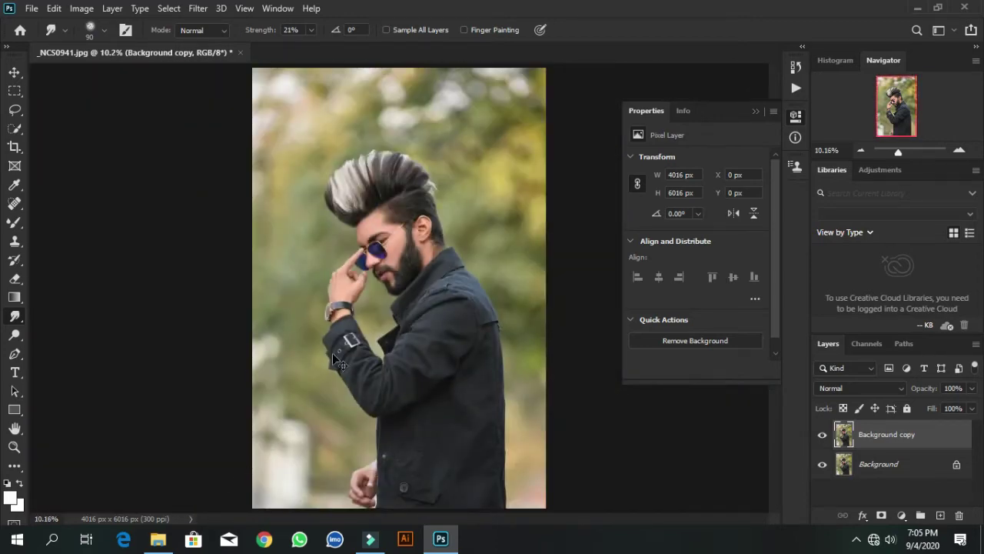
pyautogui.moveTo(334, 250); pyautogui.dragTo(504, 399)
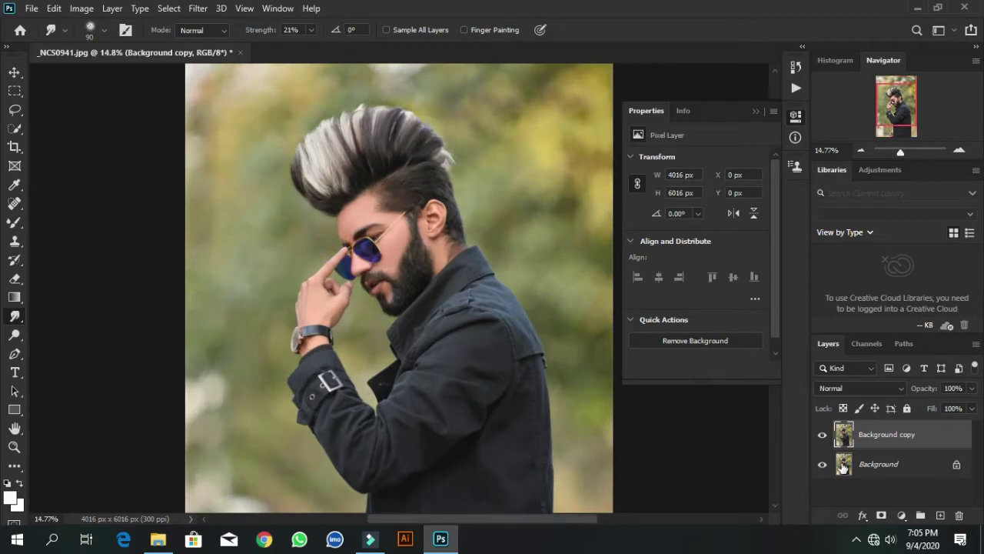
pyautogui.click(823, 435)
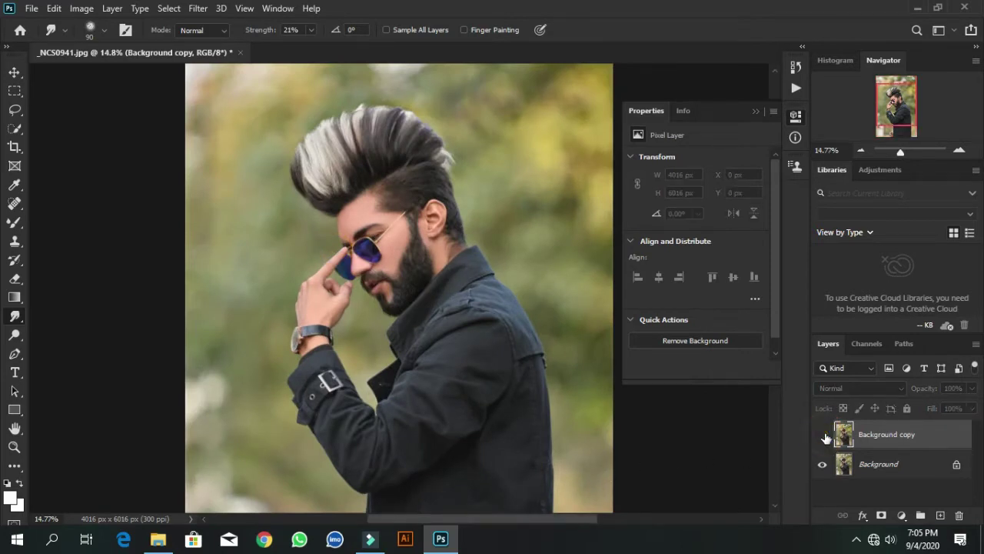
pyautogui.rightClick(863, 445)
pyautogui.click(751, 441)
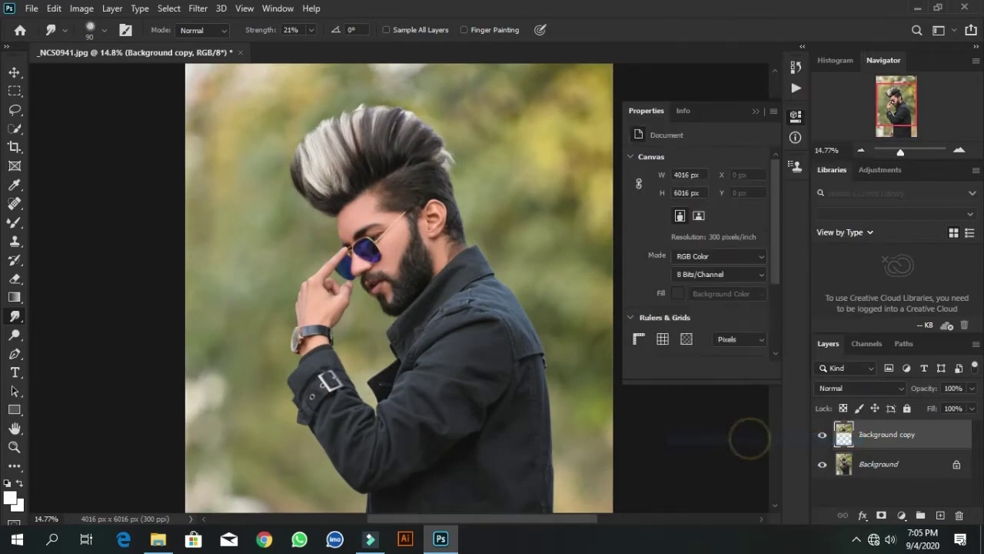
# Step: Launch Filter > Photo-Toolbox > SkinFiner on the flattened portrait
pyautogui.click(221, 9)
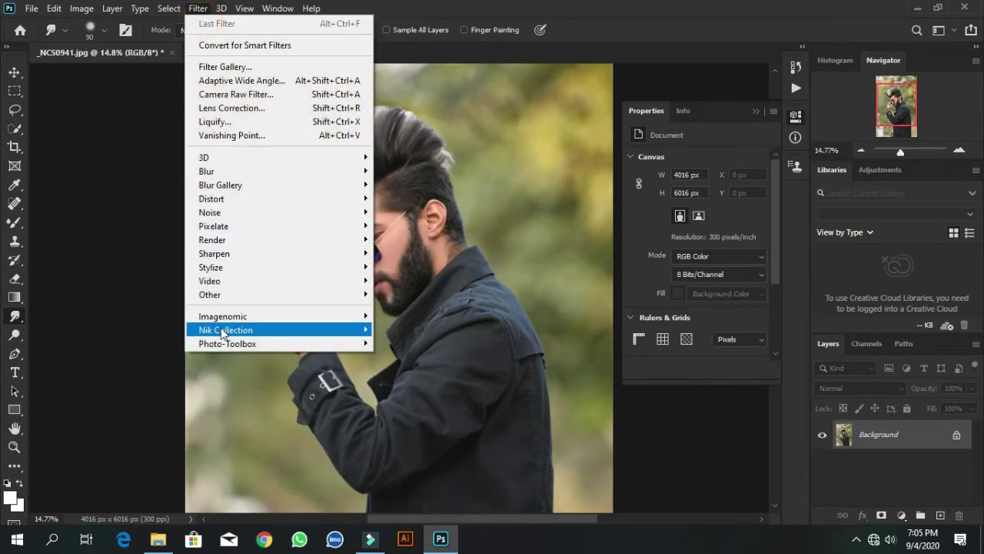
pyautogui.click(232, 343)
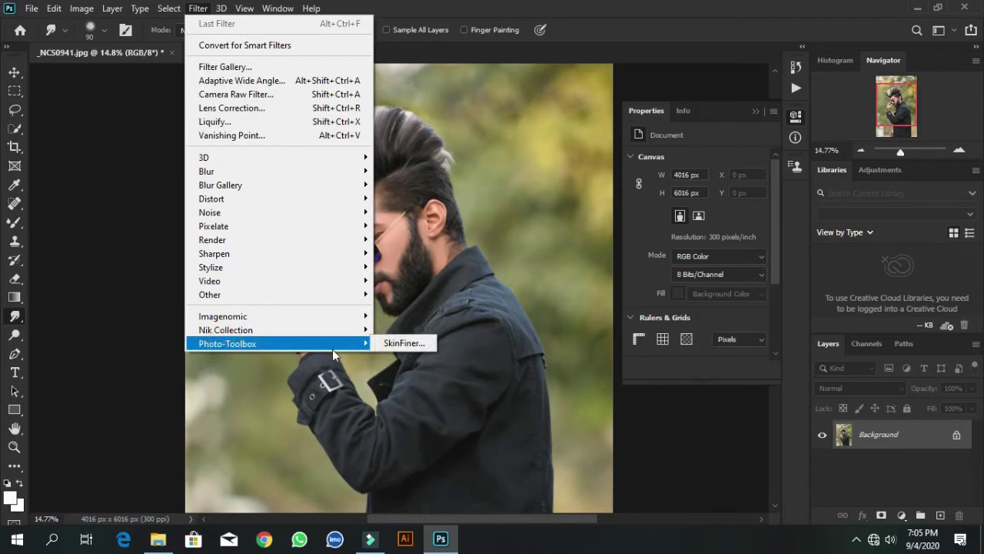
pyautogui.click(389, 343)
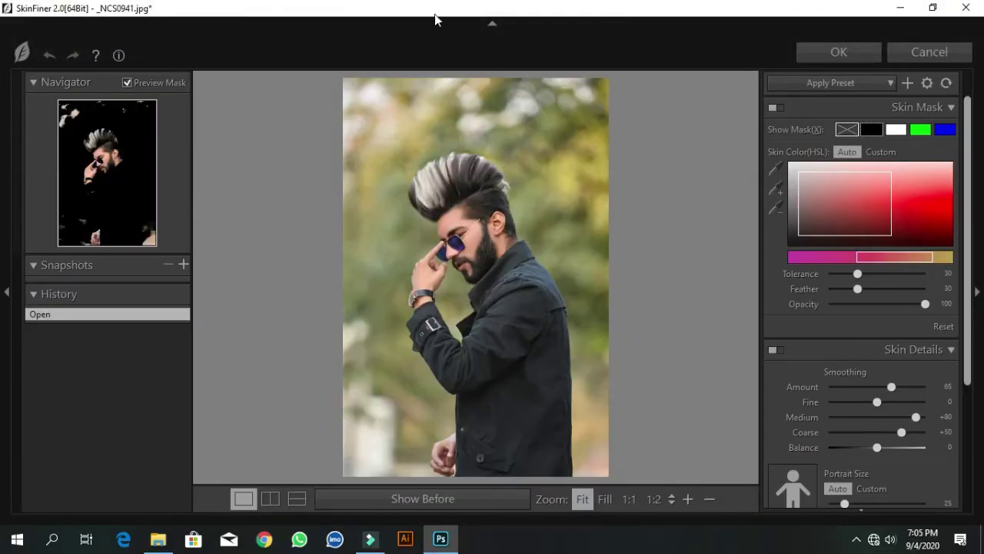
# Step: Inspect the face at 1:1 around the sunglasses and apply SkinFiner's smoothing
pyautogui.click(393, 143)
pyautogui.click(476, 247)
pyautogui.moveTo(365, 216); pyautogui.dragTo(534, 332)
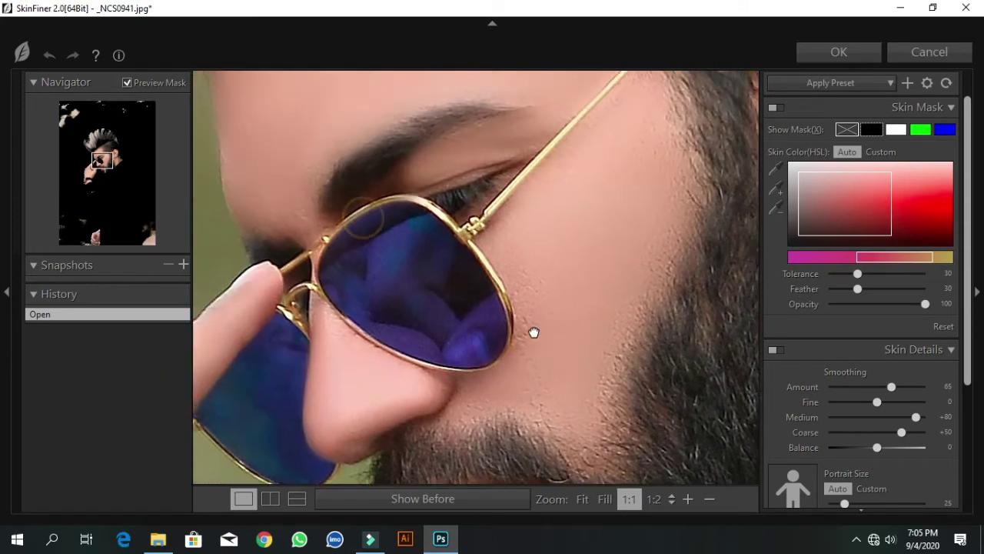
pyautogui.click(836, 51)
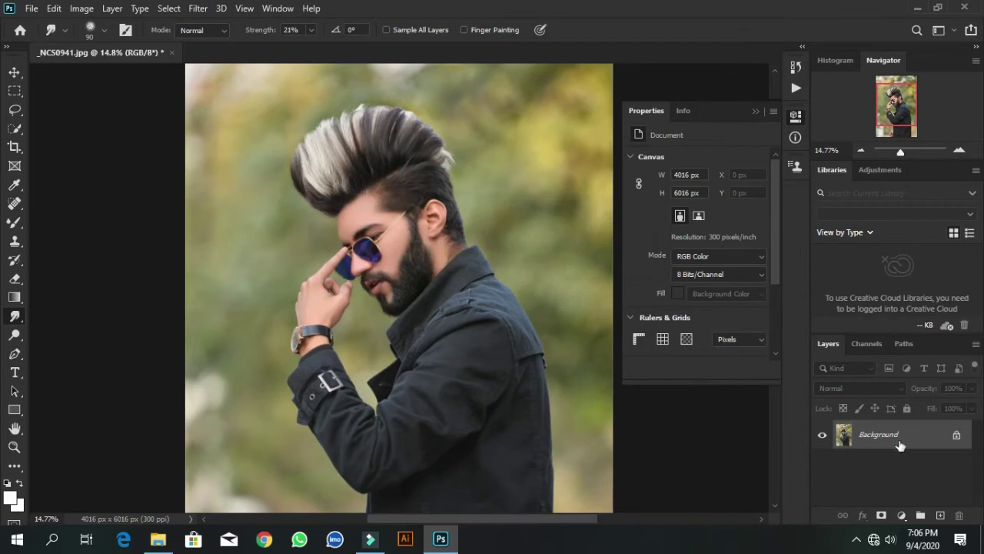
# Step: Duplicate the smoothed Background and apply the High Pass filter to the copy
pyautogui.moveTo(900, 446); pyautogui.dragTo(940, 514)
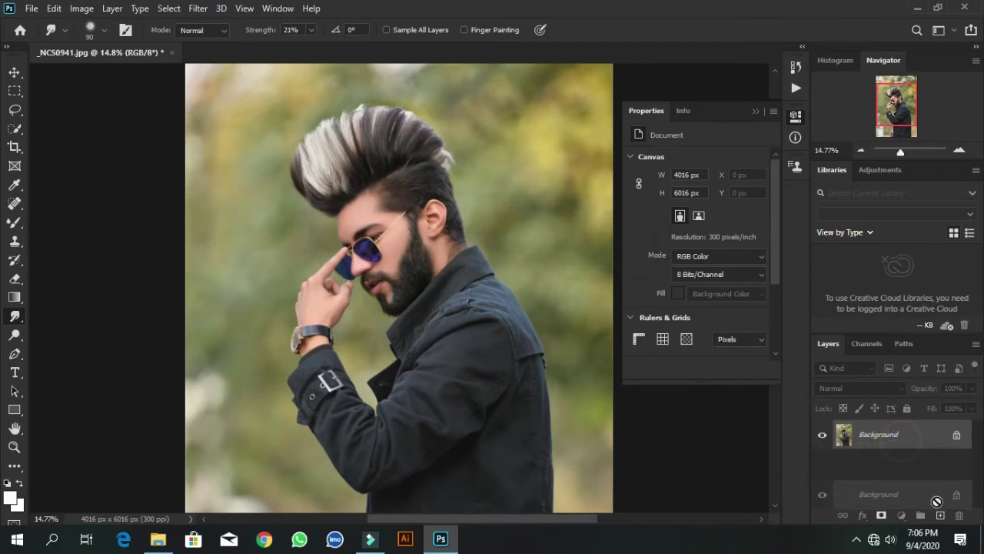
pyautogui.click(197, 8)
pyautogui.moveTo(209, 294)
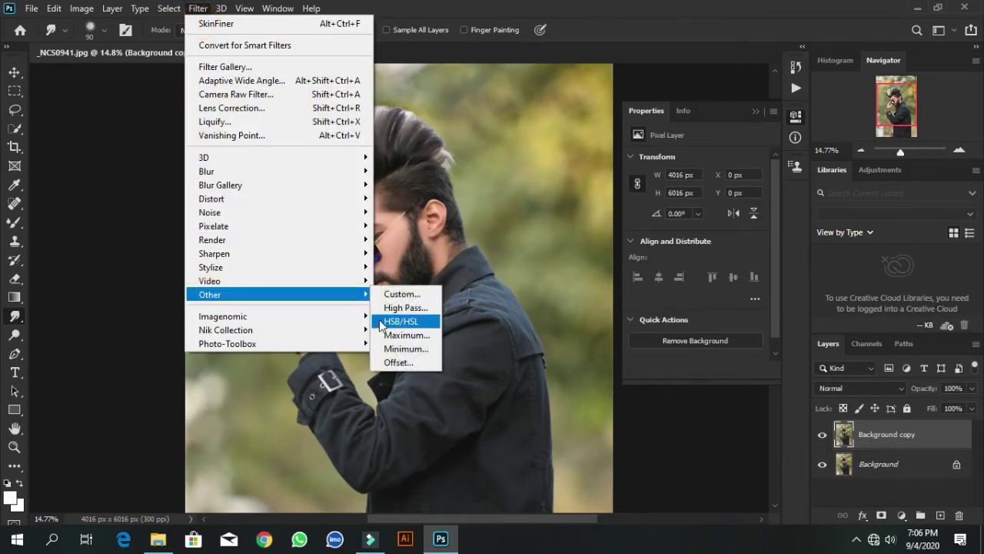
pyautogui.click(401, 308)
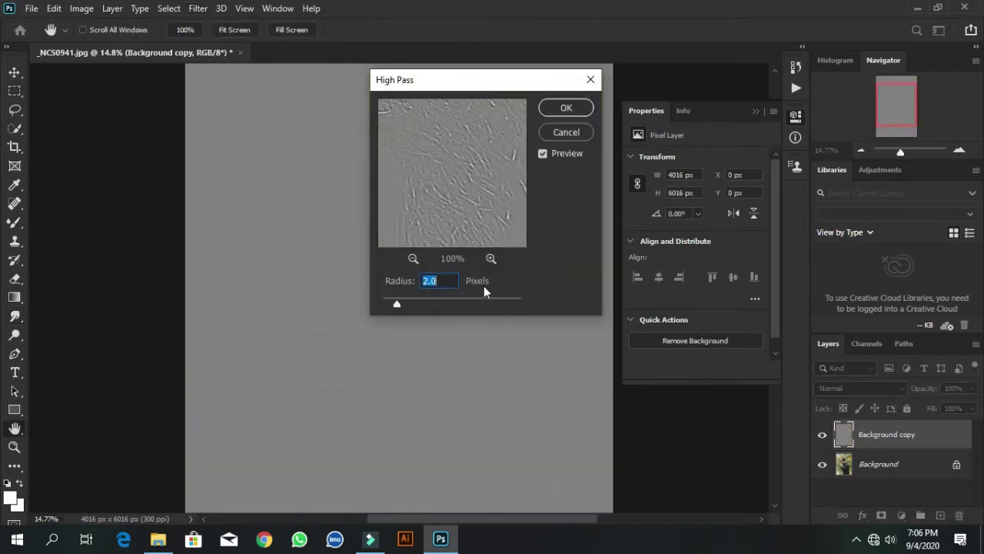
pyautogui.click(566, 108)
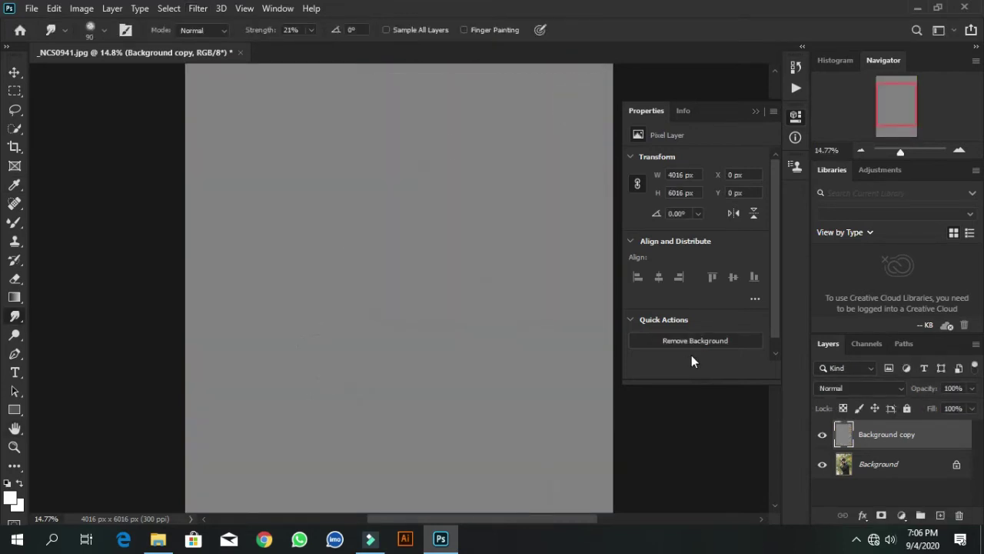
# Step: Blend the high-pass layer in Linear Light at 88% opacity and 92% fill
pyautogui.click(848, 394)
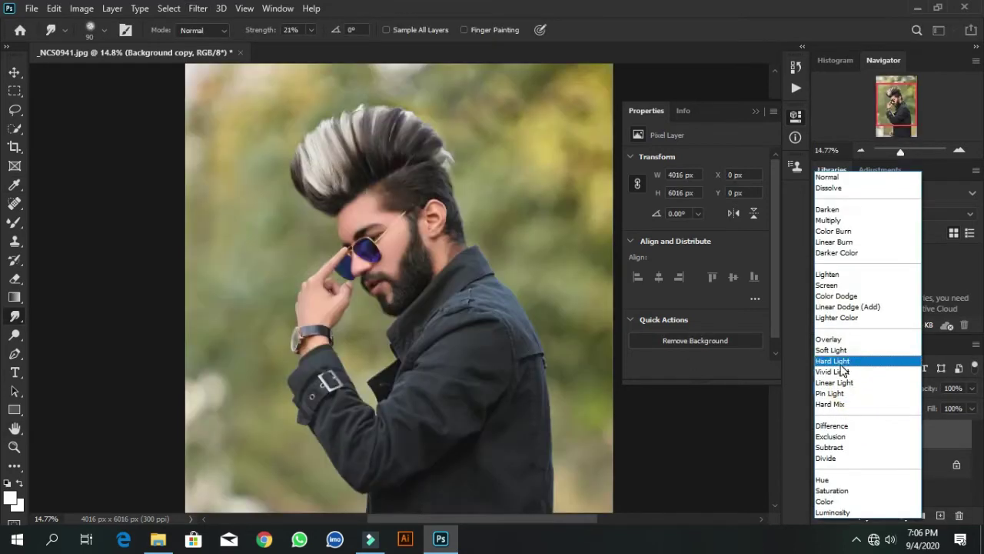
pyautogui.click(838, 382)
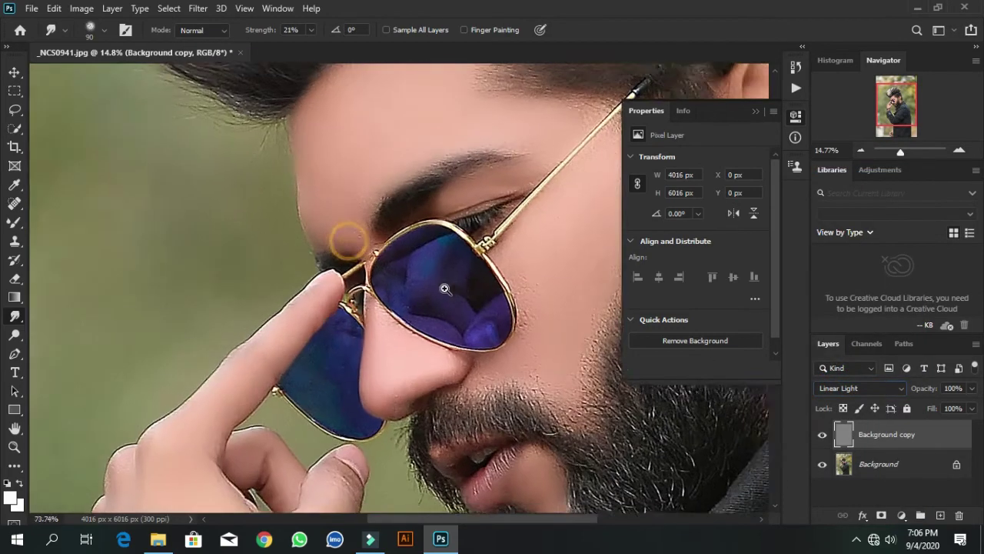
pyautogui.moveTo(345, 237)
pyautogui.mouseDown()
pyautogui.moveTo(460, 254)
pyautogui.moveTo(408, 335)
pyautogui.mouseUp()
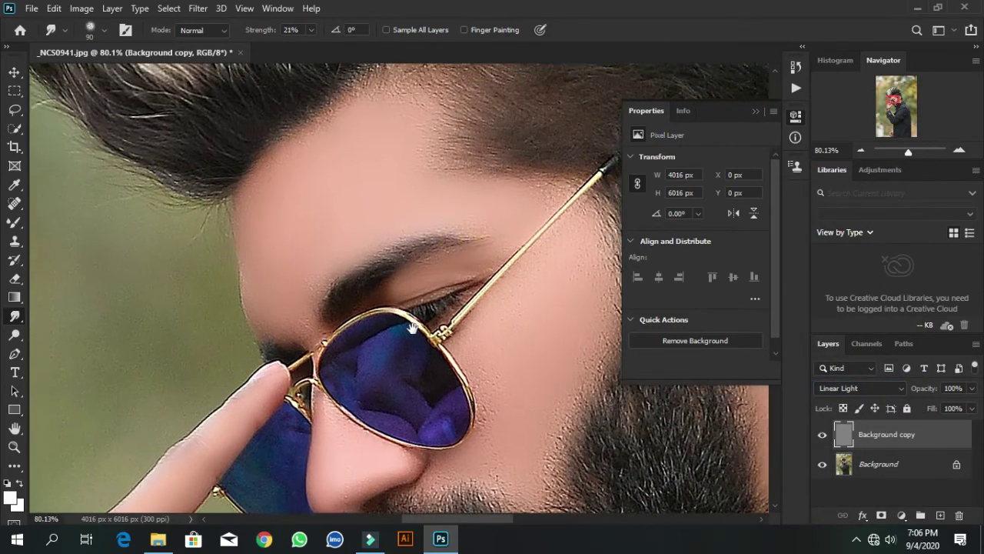
pyautogui.click(823, 435)
pyautogui.click(823, 435)
pyautogui.moveTo(944, 388)
pyautogui.mouseDown()
pyautogui.moveTo(930, 411)
pyautogui.moveTo(928, 394)
pyautogui.mouseUp()
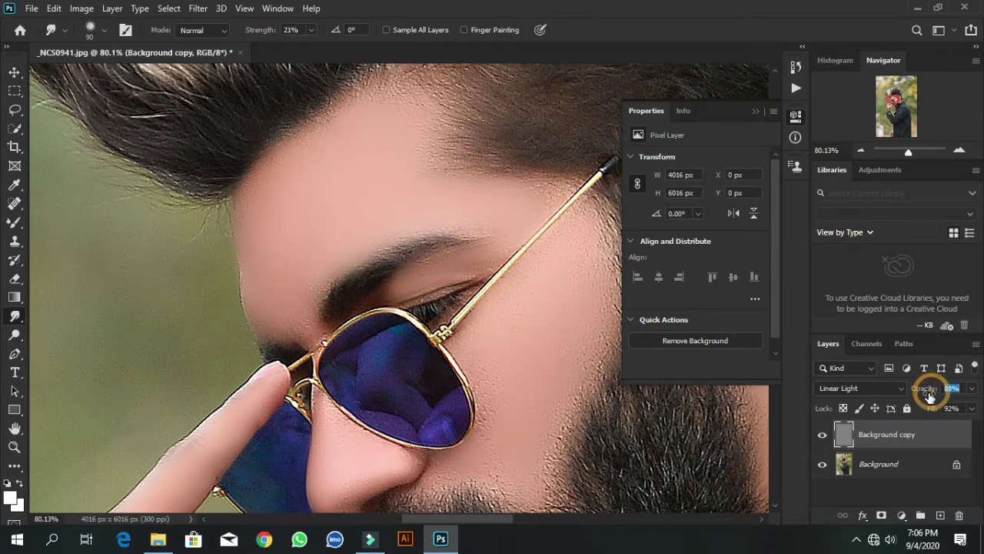
pyautogui.hotkey('ctrl', '0')
# Step: Merge the visible layers, duplicate the merged Background, and apply Camera Raw Filter to the copy
pyautogui.rightClick(873, 432)
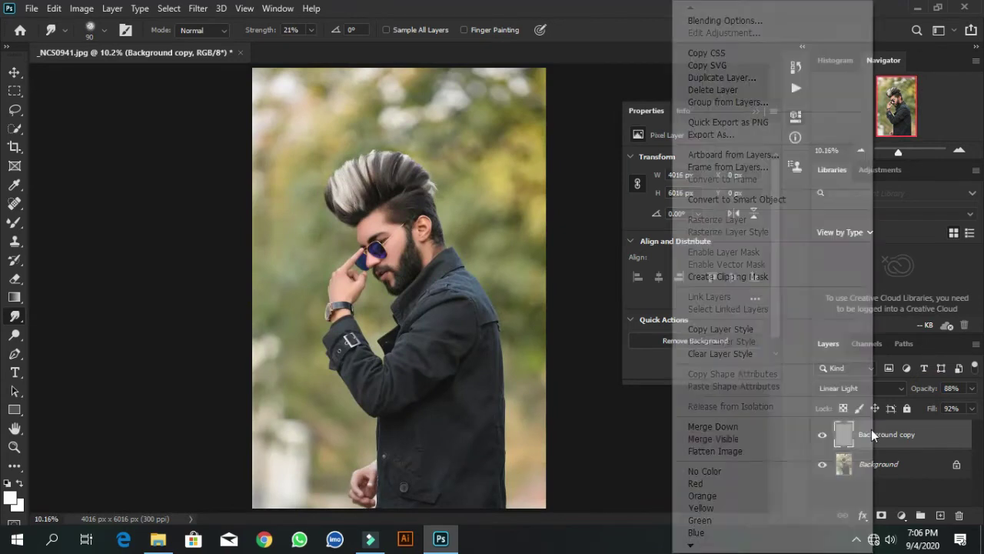
pyautogui.click(784, 436)
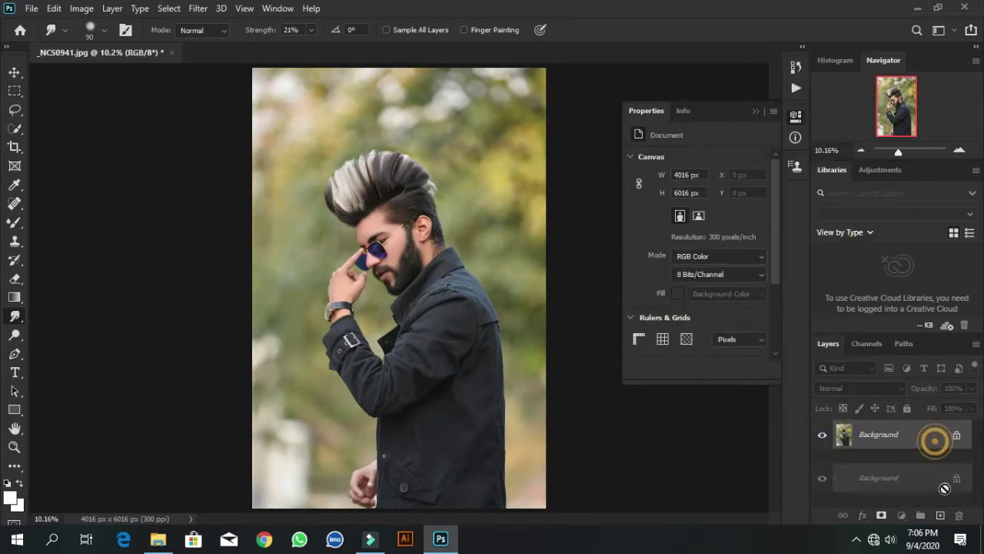
pyautogui.moveTo(928, 449); pyautogui.dragTo(939, 514)
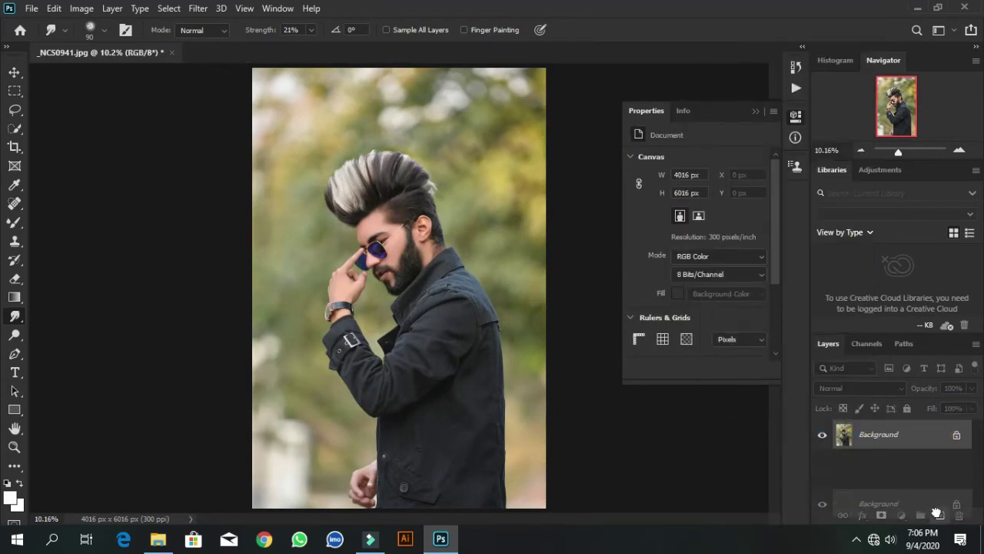
pyautogui.click(198, 8)
pyautogui.click(222, 95)
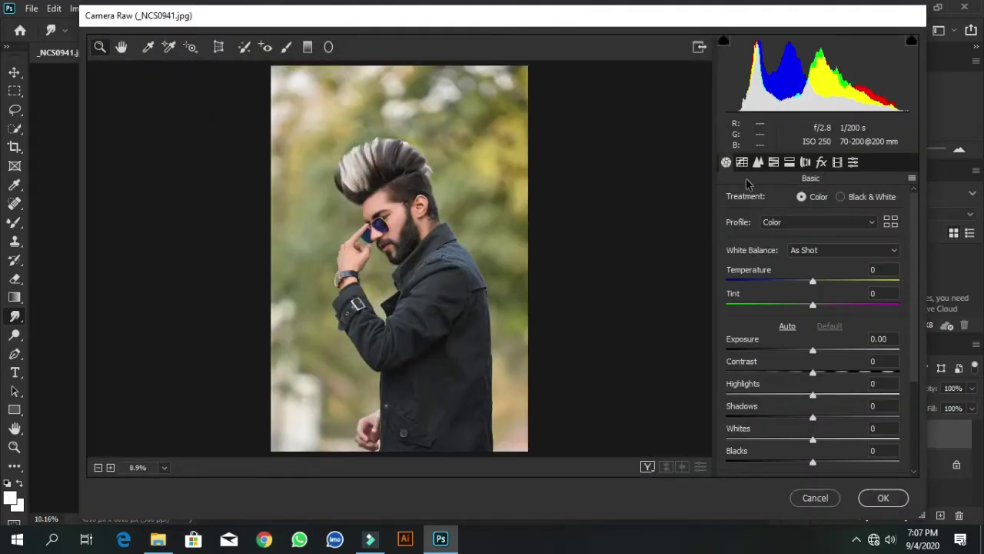
# Step: Load the 'creamy & dark.xmp' settings in Camera Raw and apply them to the Background copy
pyautogui.click(852, 161)
pyautogui.click(911, 178)
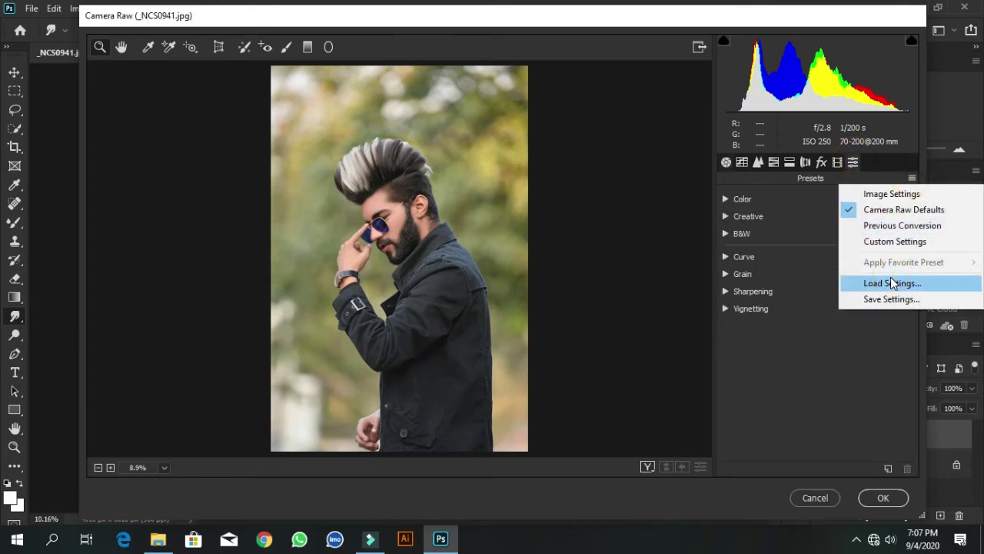
pyautogui.click(892, 283)
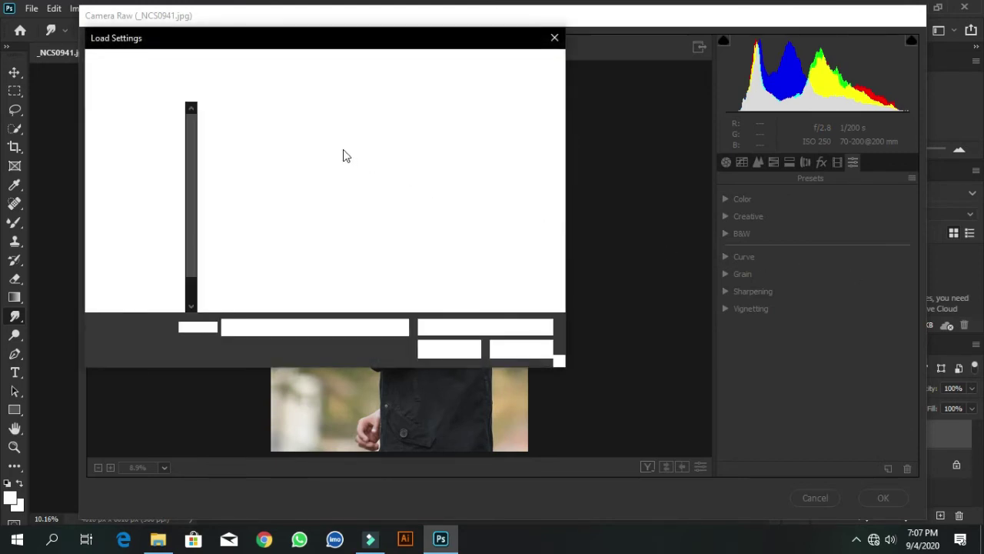
pyautogui.click(254, 150)
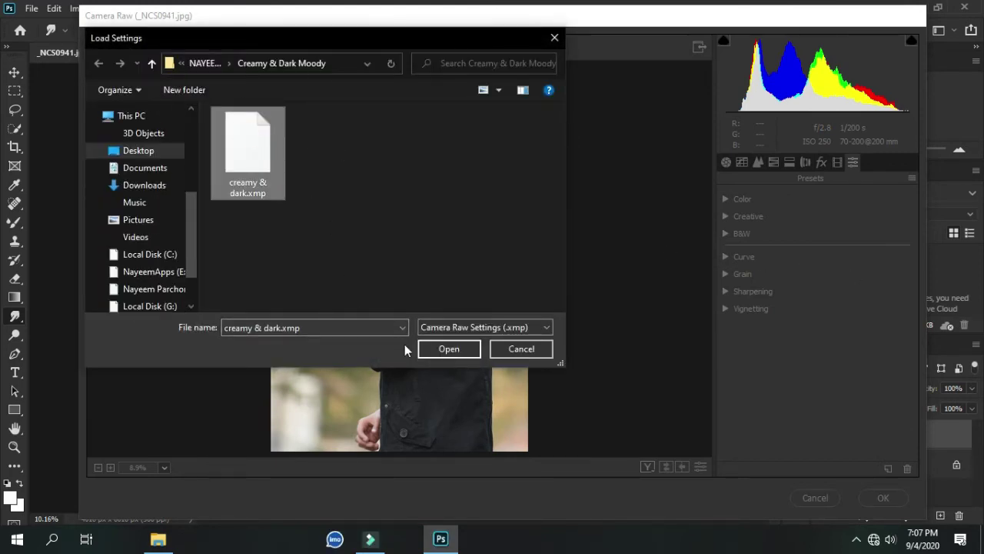
pyautogui.click(437, 351)
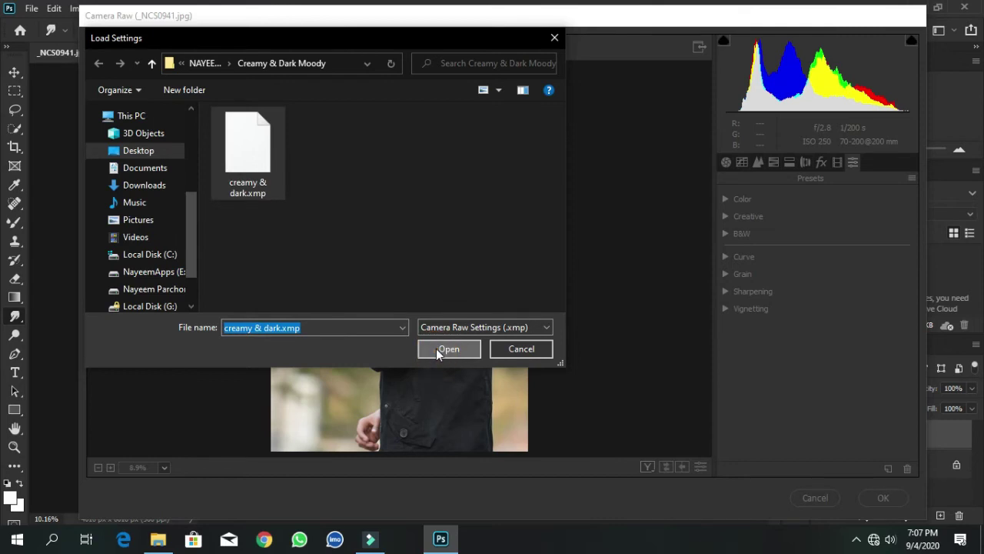
pyautogui.click(437, 348)
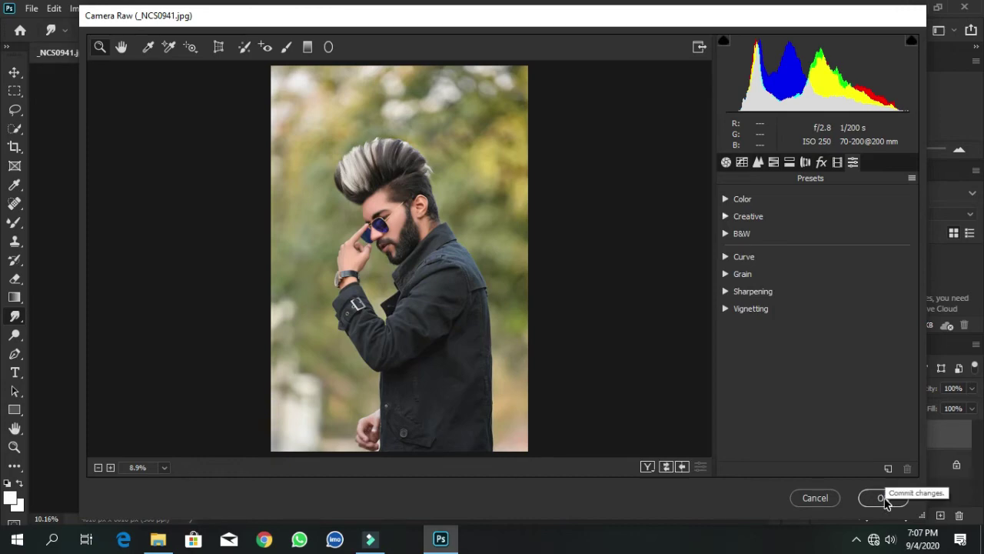
pyautogui.click(882, 498)
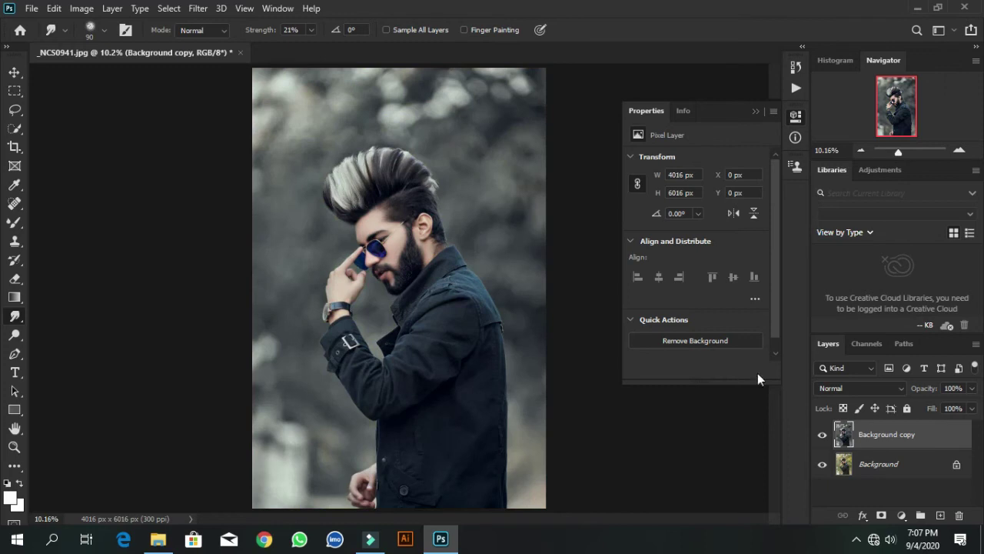
# Step: Toggle the Background copy's visibility repeatedly to compare the moody grade with the original
pyautogui.click(822, 435)
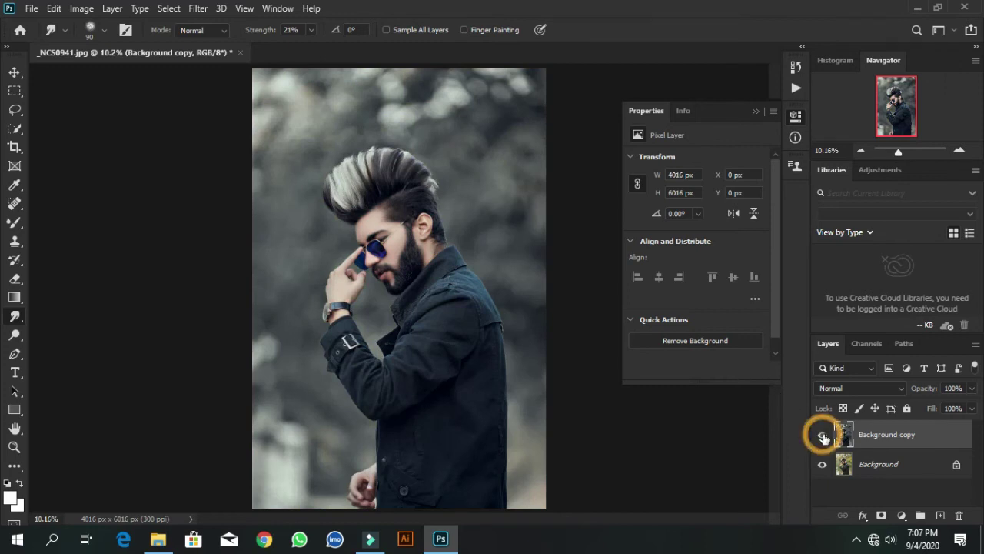
pyautogui.click(822, 435)
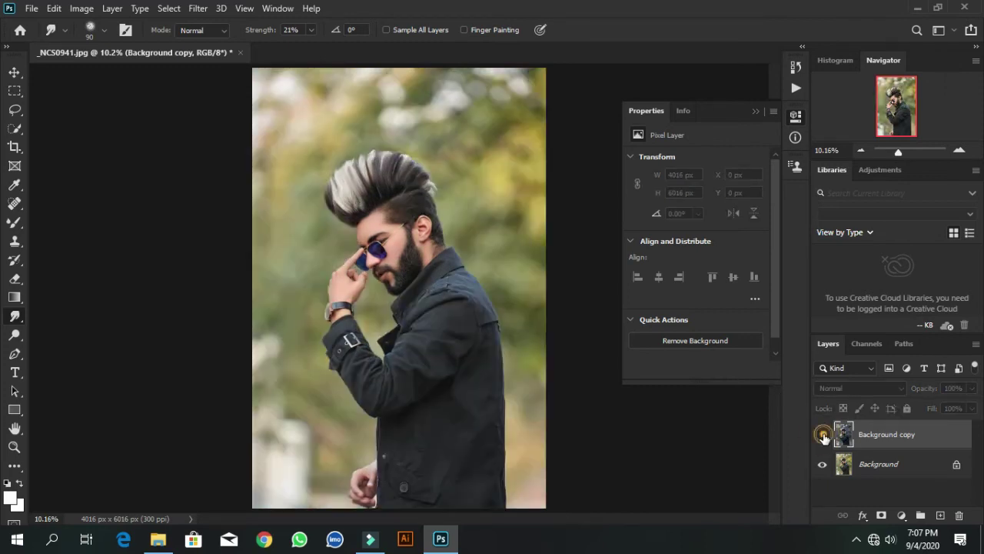
pyautogui.click(822, 435)
pyautogui.click(821, 435)
pyautogui.click(822, 435)
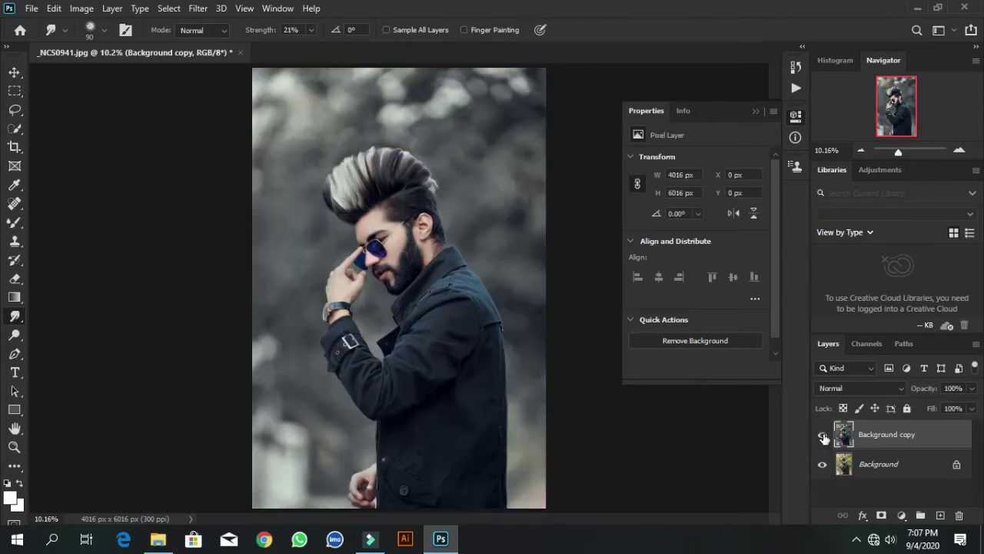
pyautogui.click(822, 435)
pyautogui.click(822, 435)
pyautogui.click(32, 9)
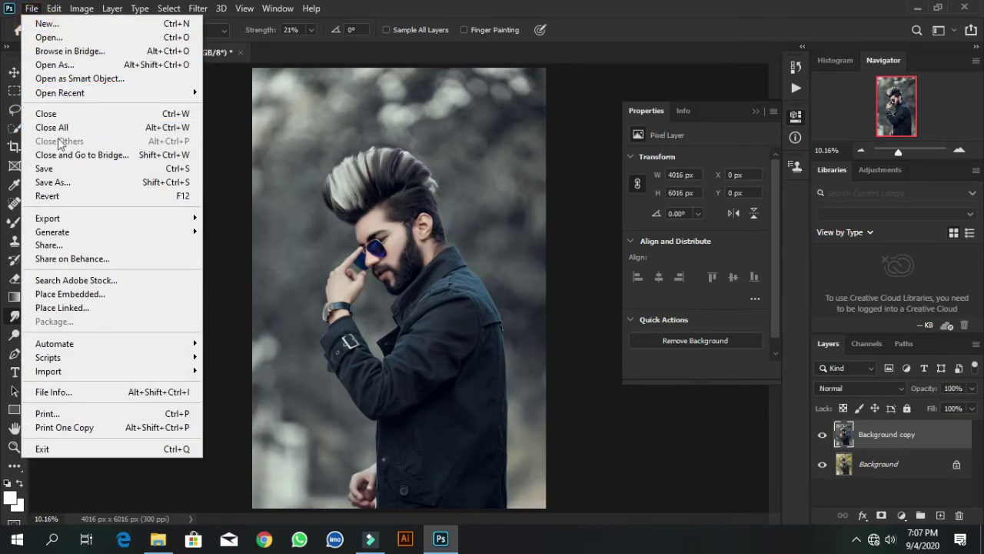
# Step: Save the portrait to the Desktop as JPEG '_NCS0941.jpg' at quality 12
pyautogui.click(92, 183)
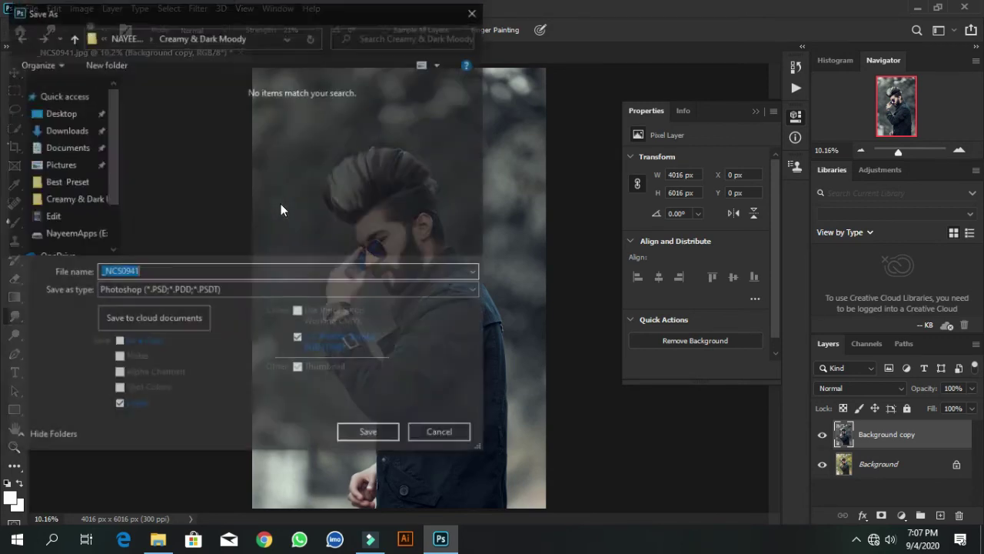
pyautogui.click(195, 292)
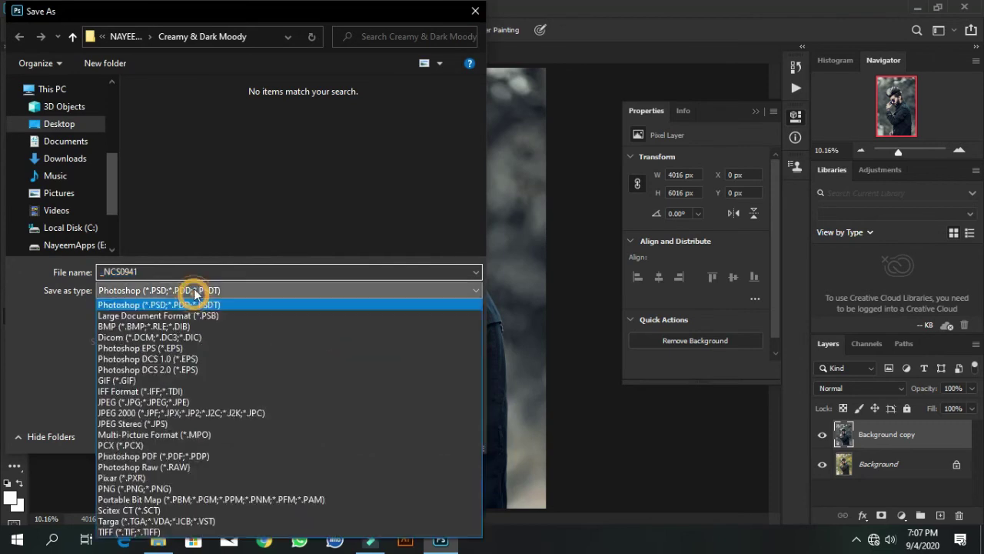
pyautogui.click(181, 401)
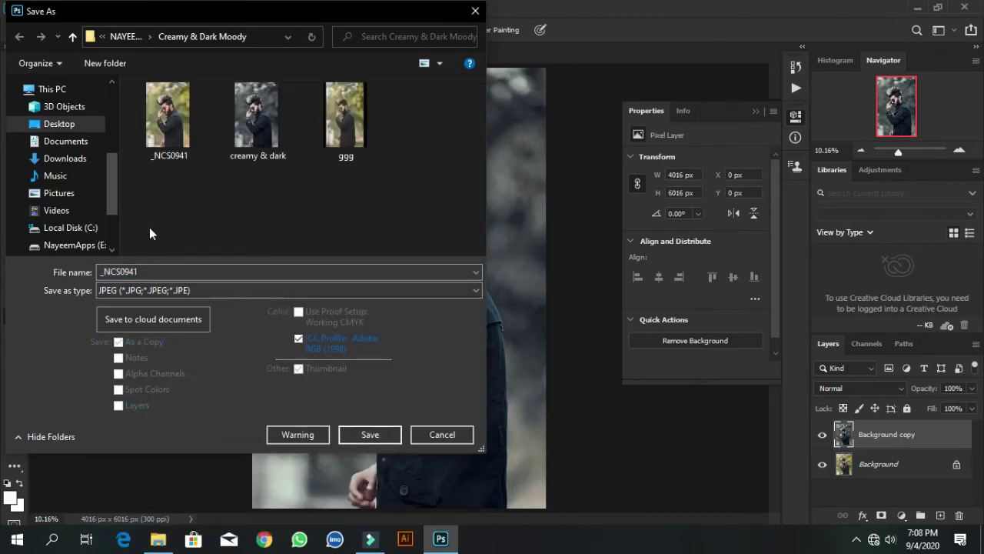
pyautogui.click(75, 126)
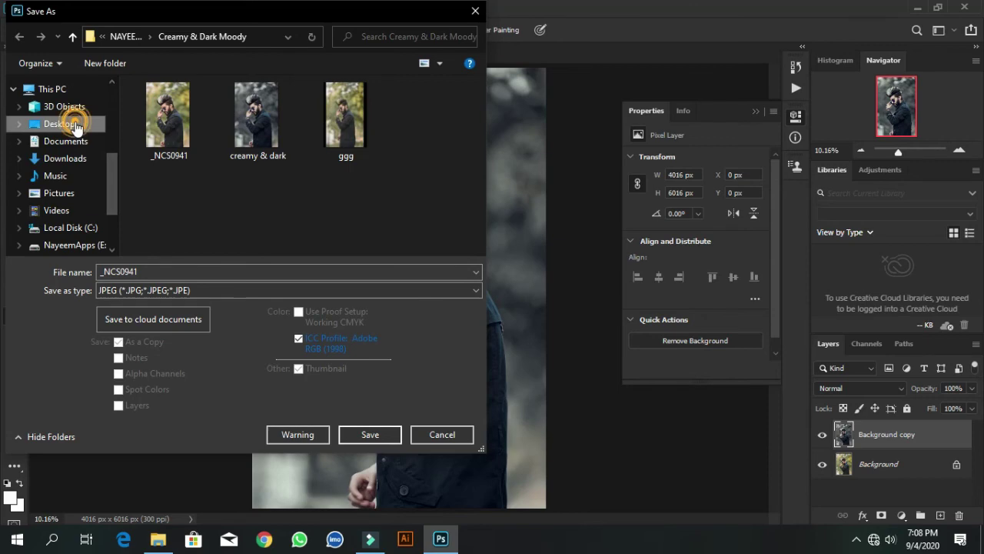
pyautogui.click(362, 434)
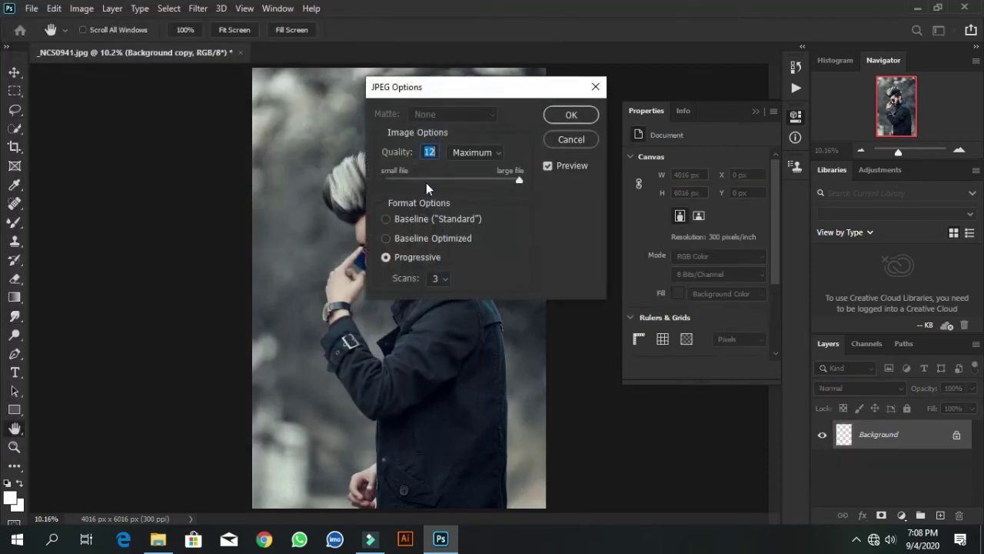
pyautogui.click(567, 115)
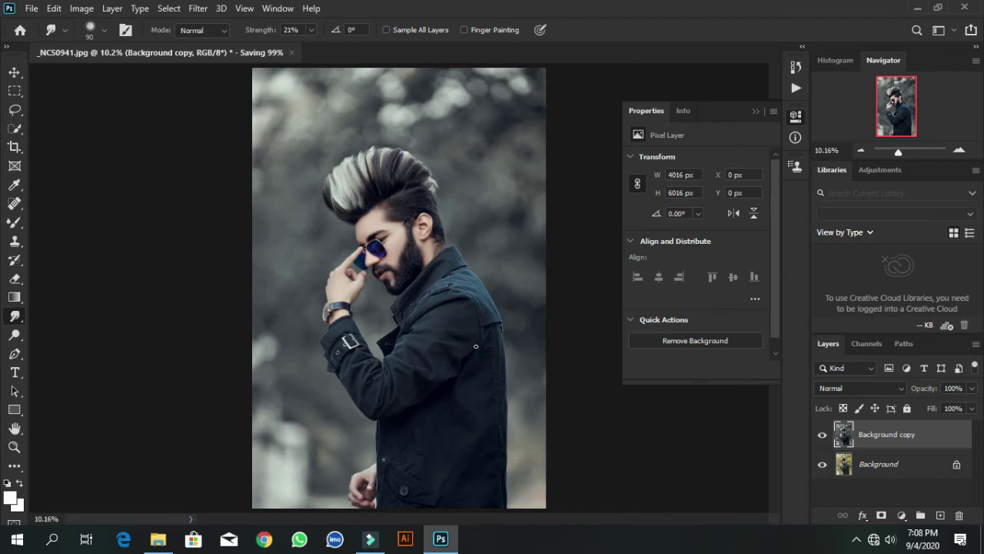
pyautogui.click(856, 542)
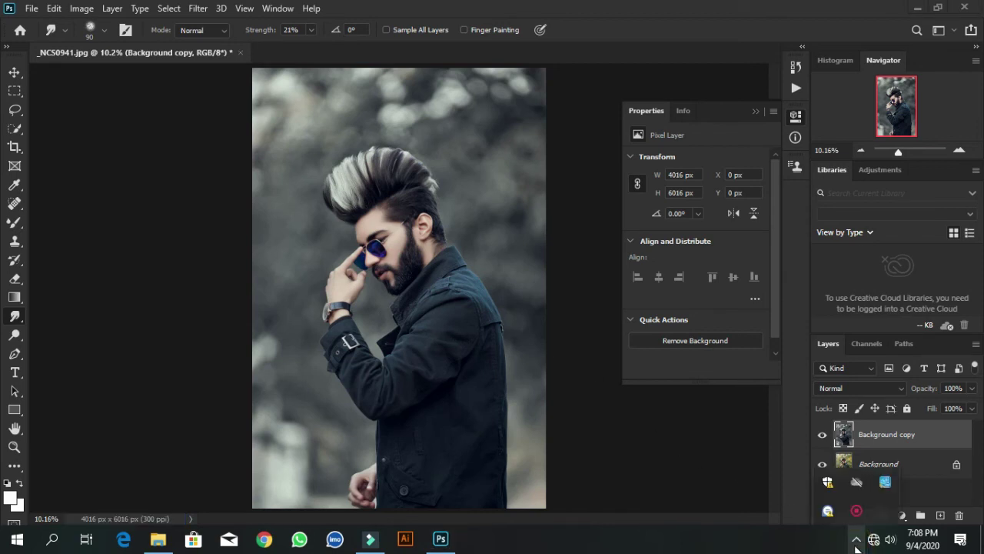
pyautogui.rightClick(855, 514)
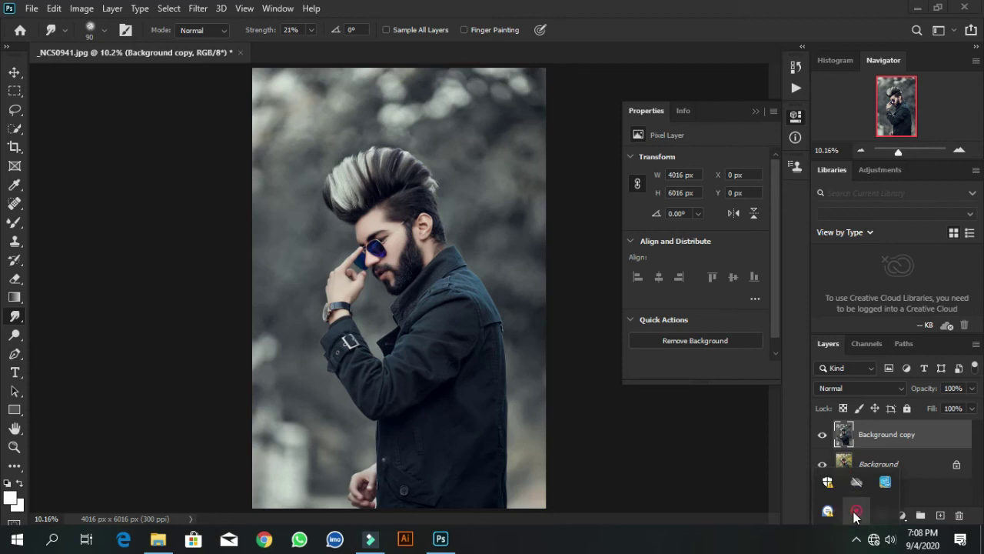
pyautogui.click(850, 521)
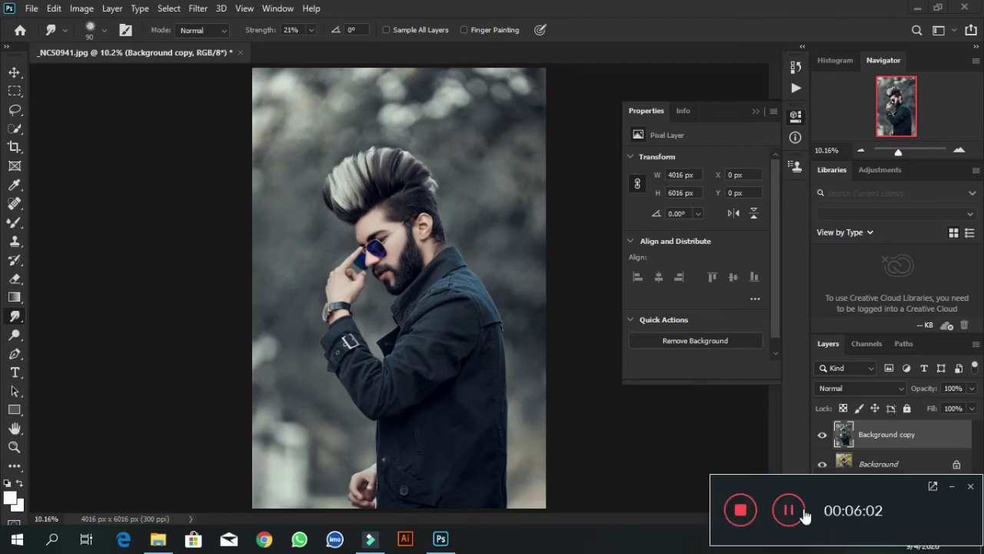